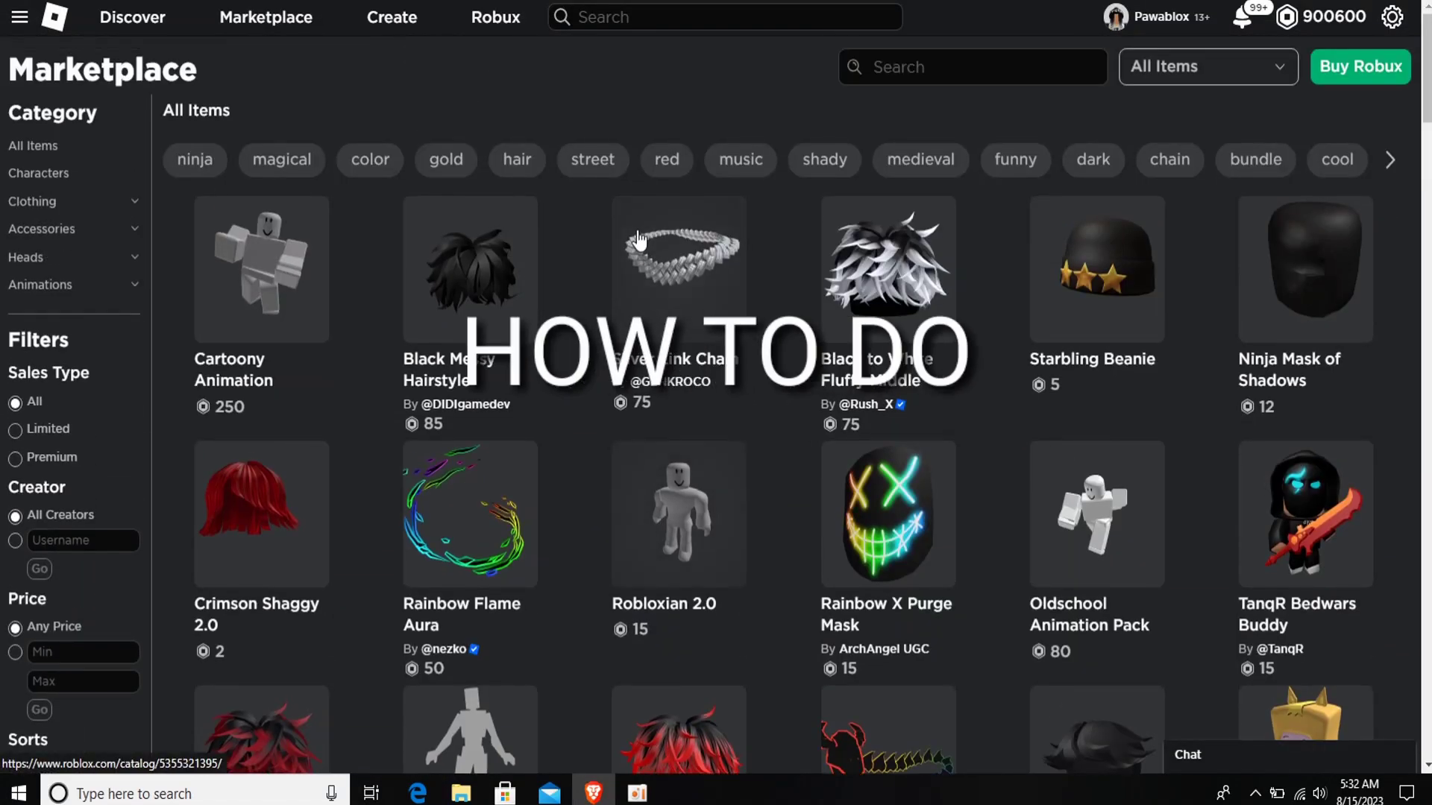
Scroll down through the Marketplace items grid of hair, masks, faces and animations
scroll(637, 241, "down", 10)
scroll(718, 296, "down", 4)
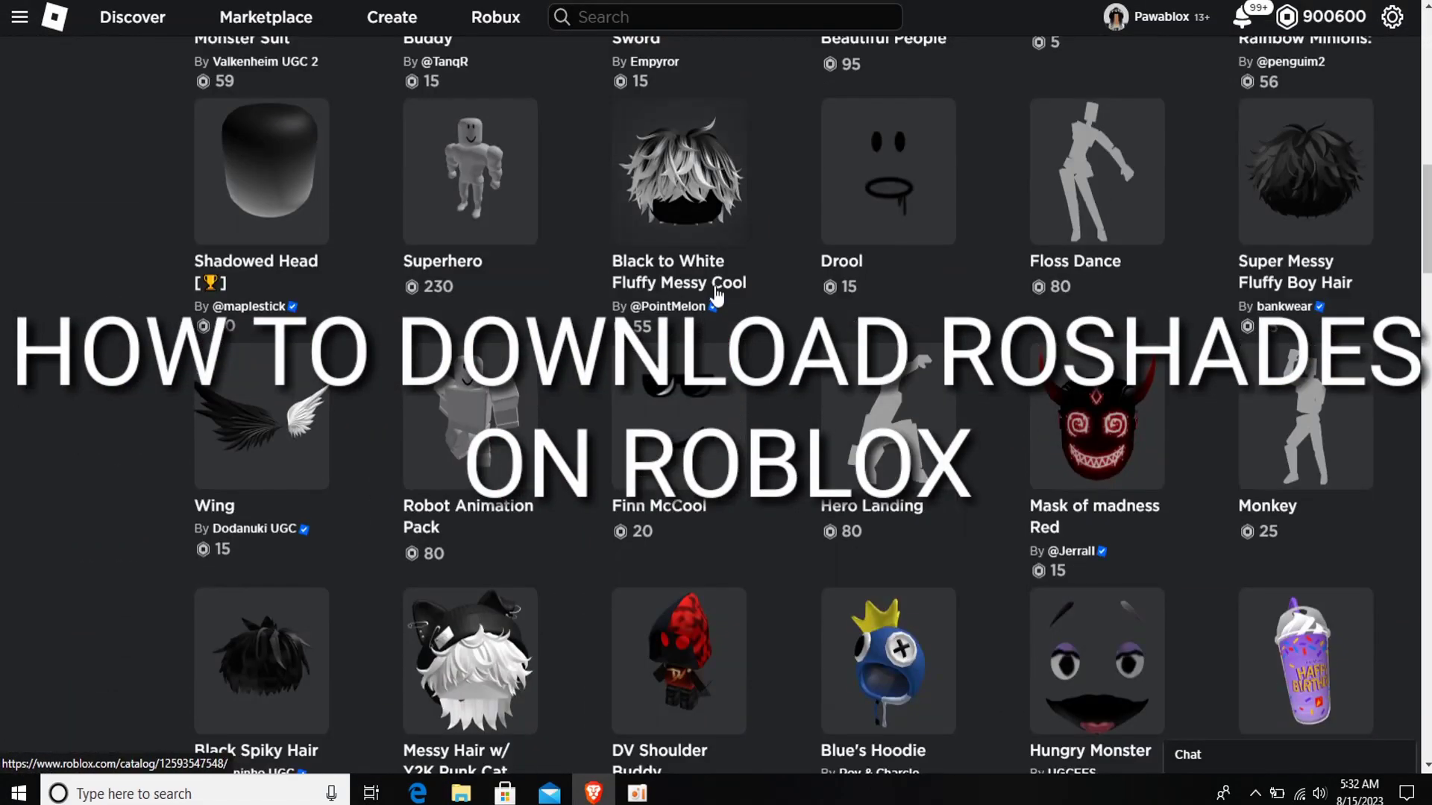
scroll(587, 261, "up", 5)
scroll(587, 265, "down", 3)
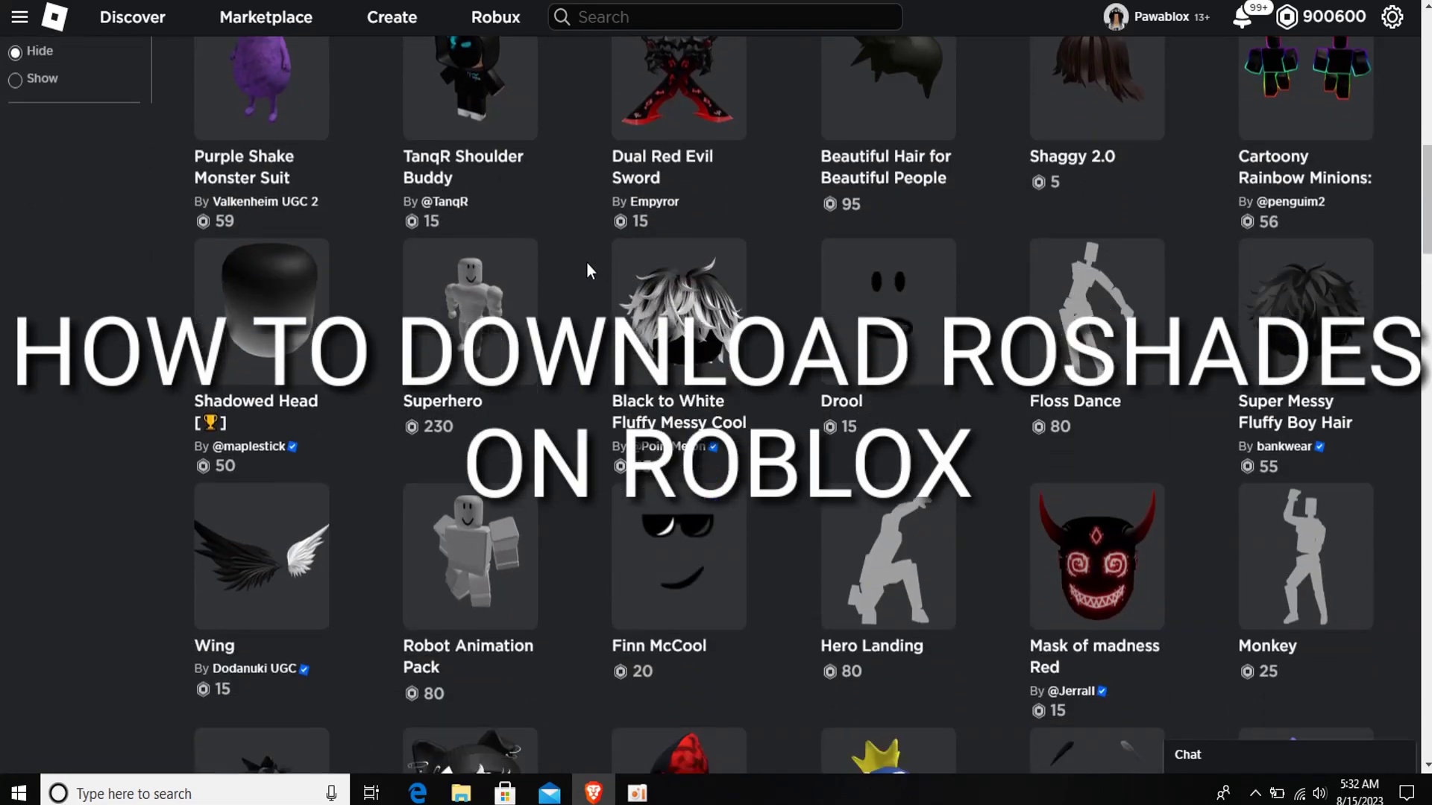
scroll(588, 264, "down", 2)
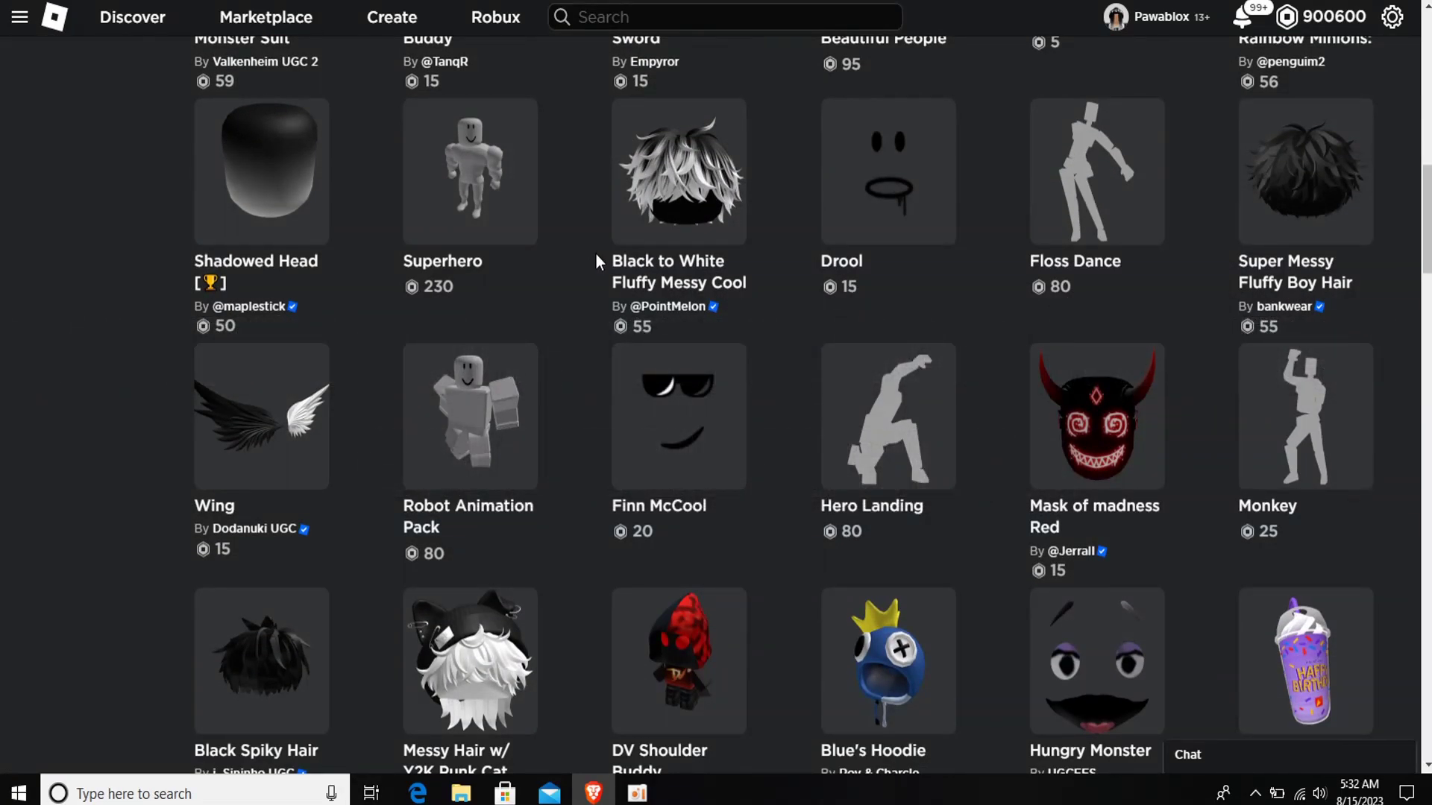
scroll(798, 334, "down", 4)
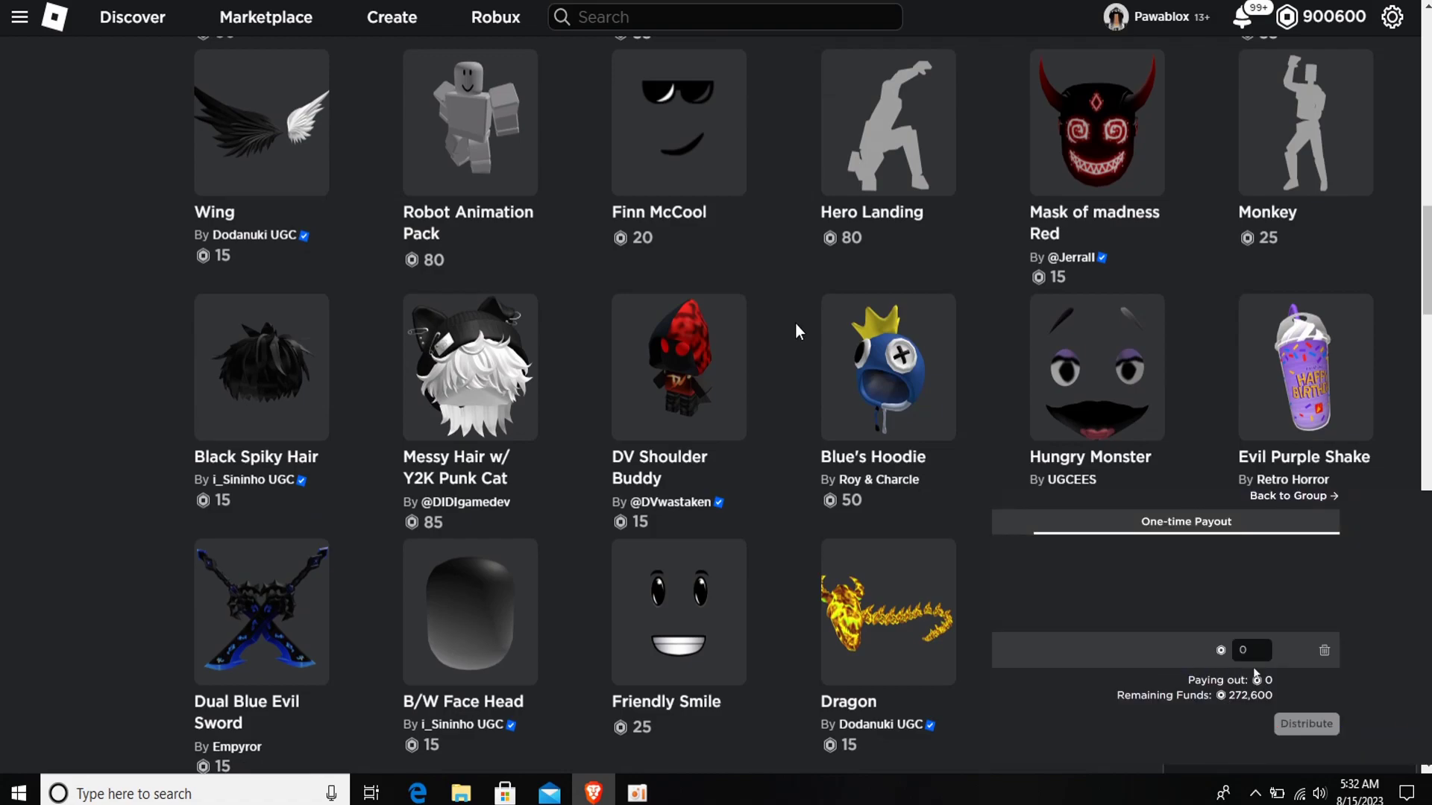
scroll(795, 322, "down", 8)
scroll(813, 370, "down", 1)
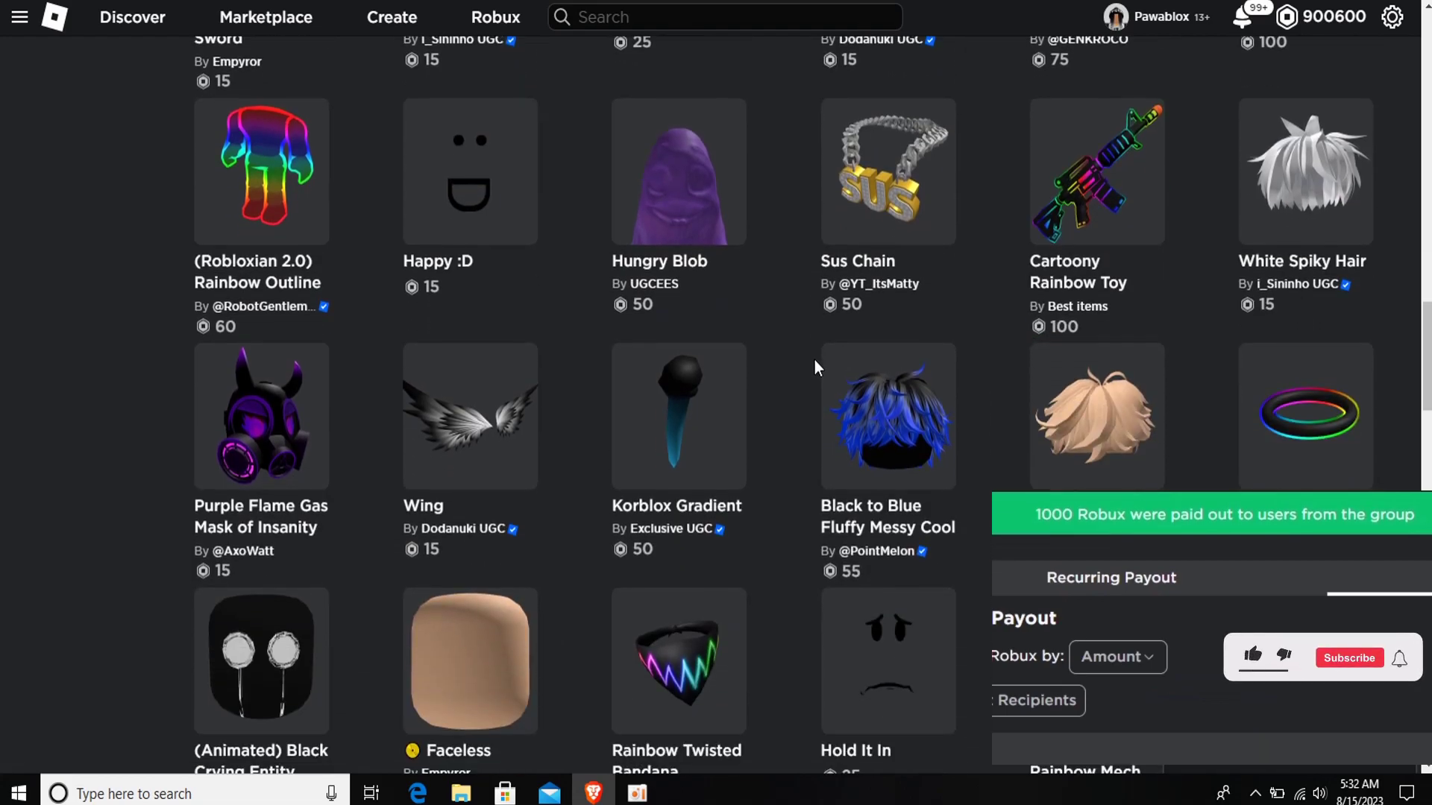
scroll(834, 338, "down", 6)
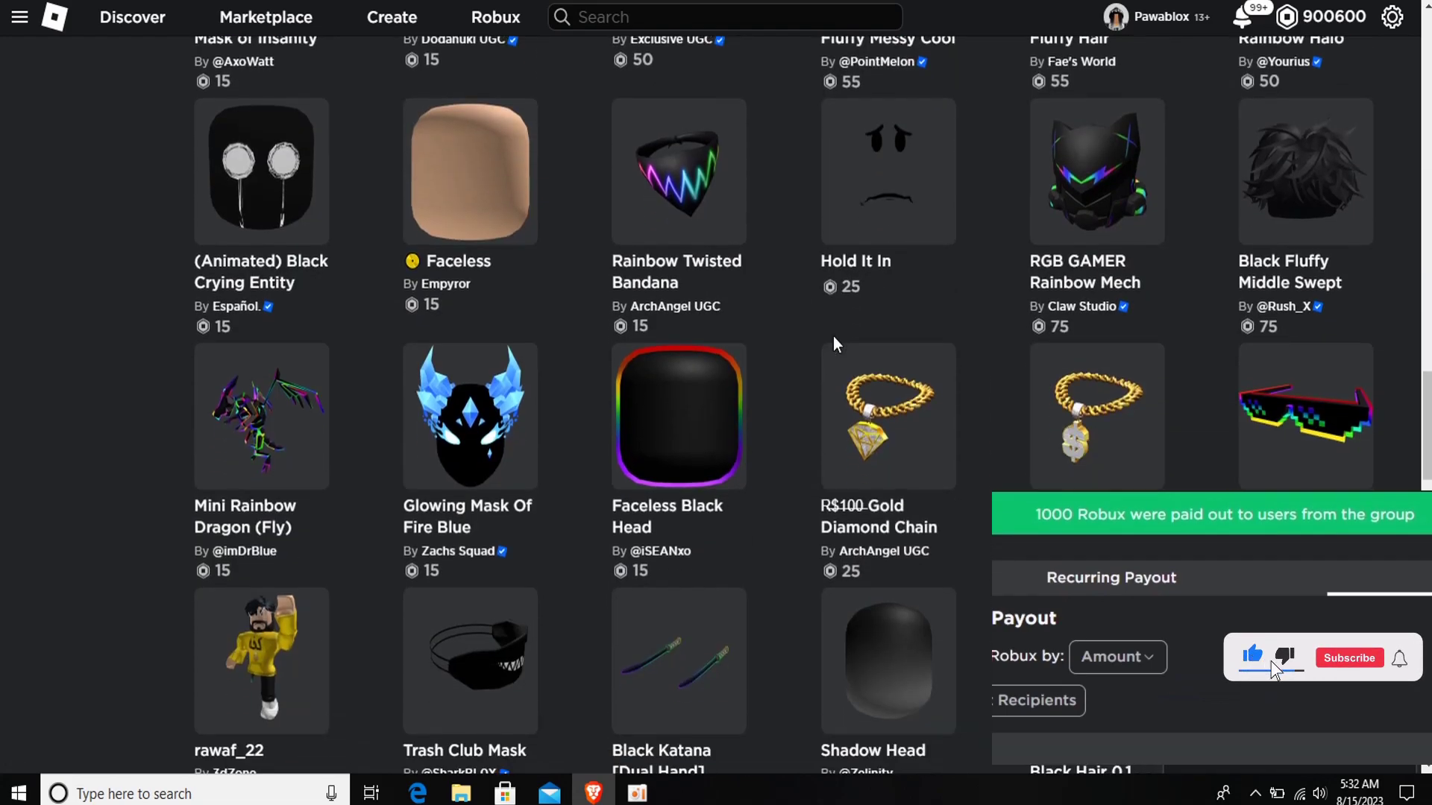
scroll(834, 337, "down", 4)
scroll(834, 337, "up", 4)
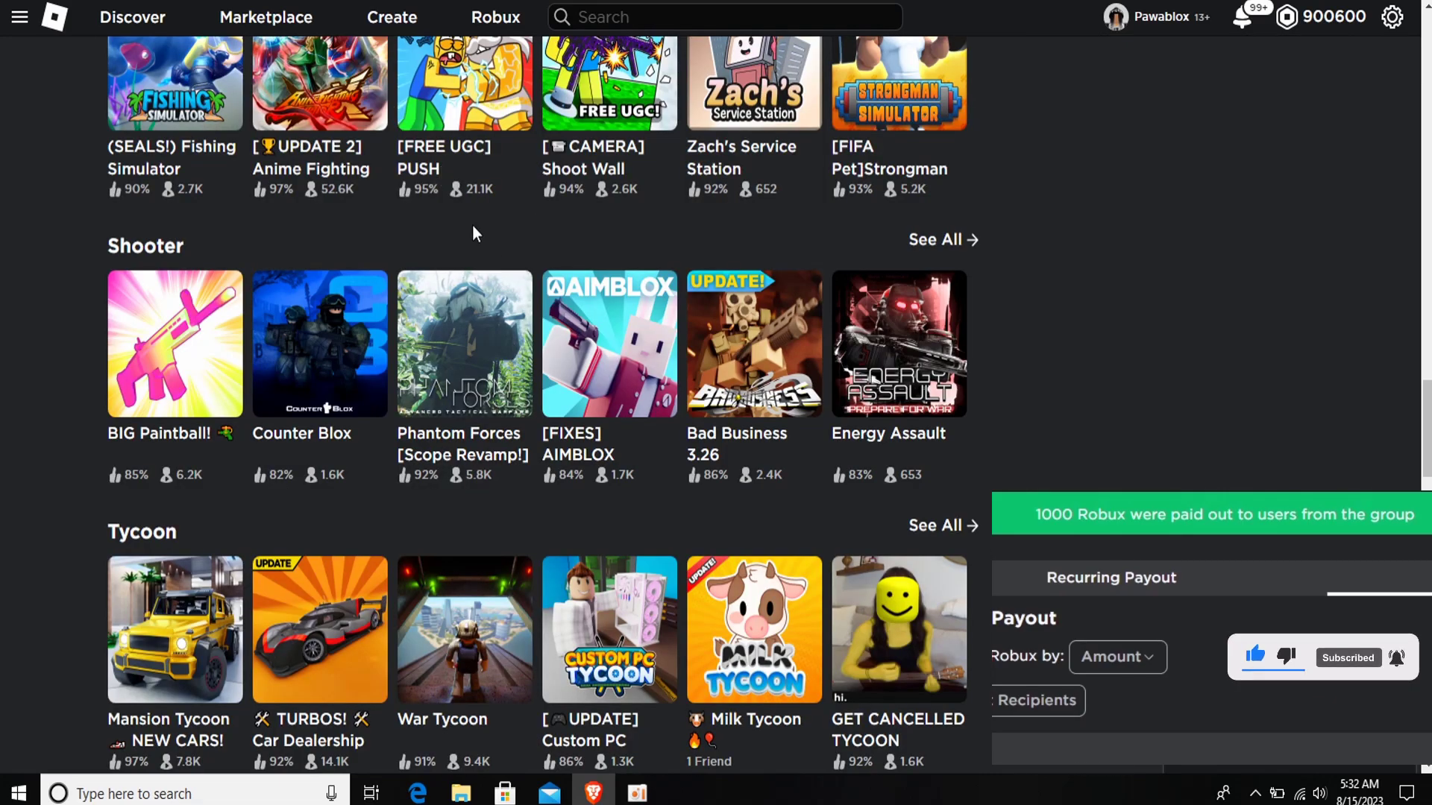
Advance the Voice Enabled games row to its next two sets
scroll(472, 227, "up", 1)
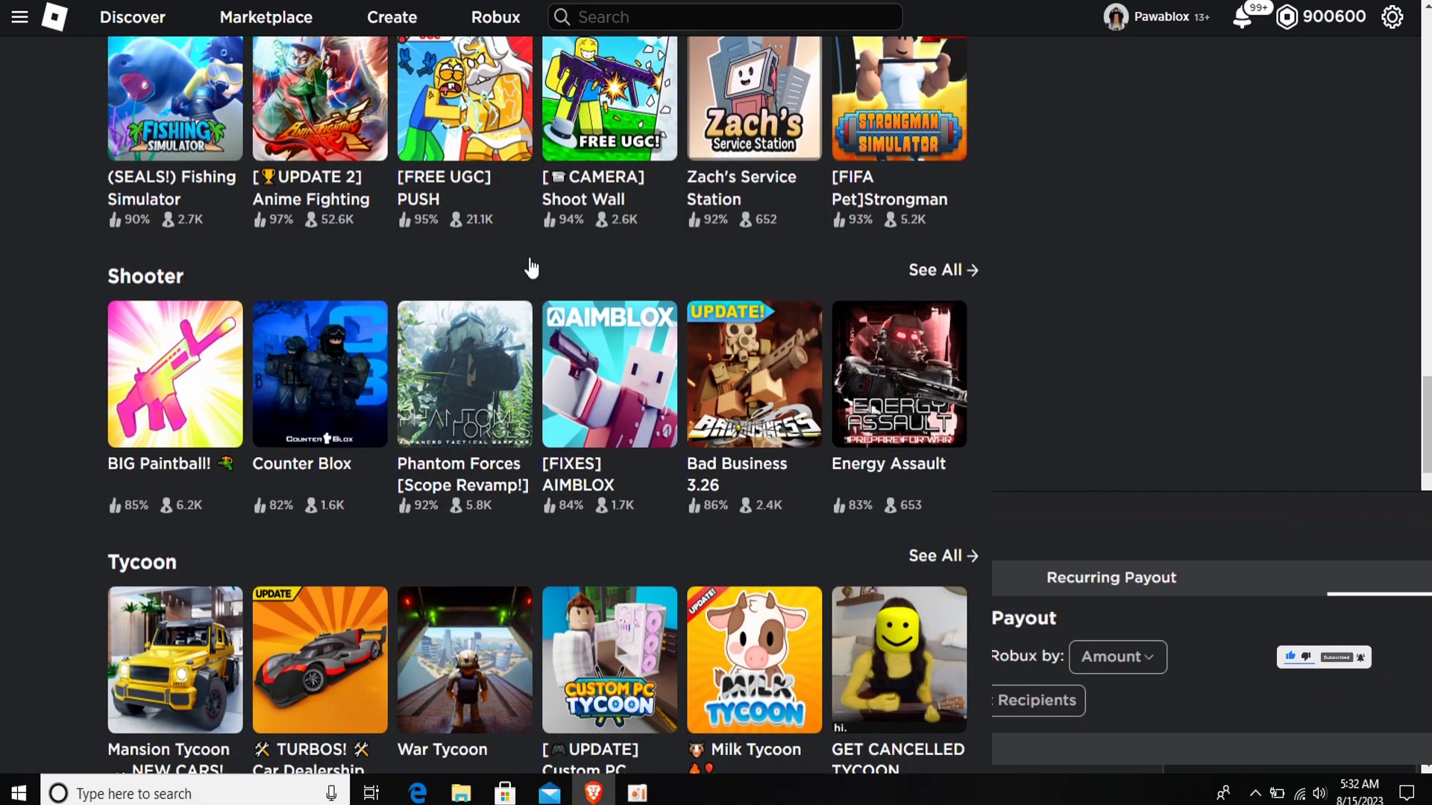
scroll(468, 231, "down", 2)
scroll(466, 233, "down", 3)
scroll(466, 234, "up", 4)
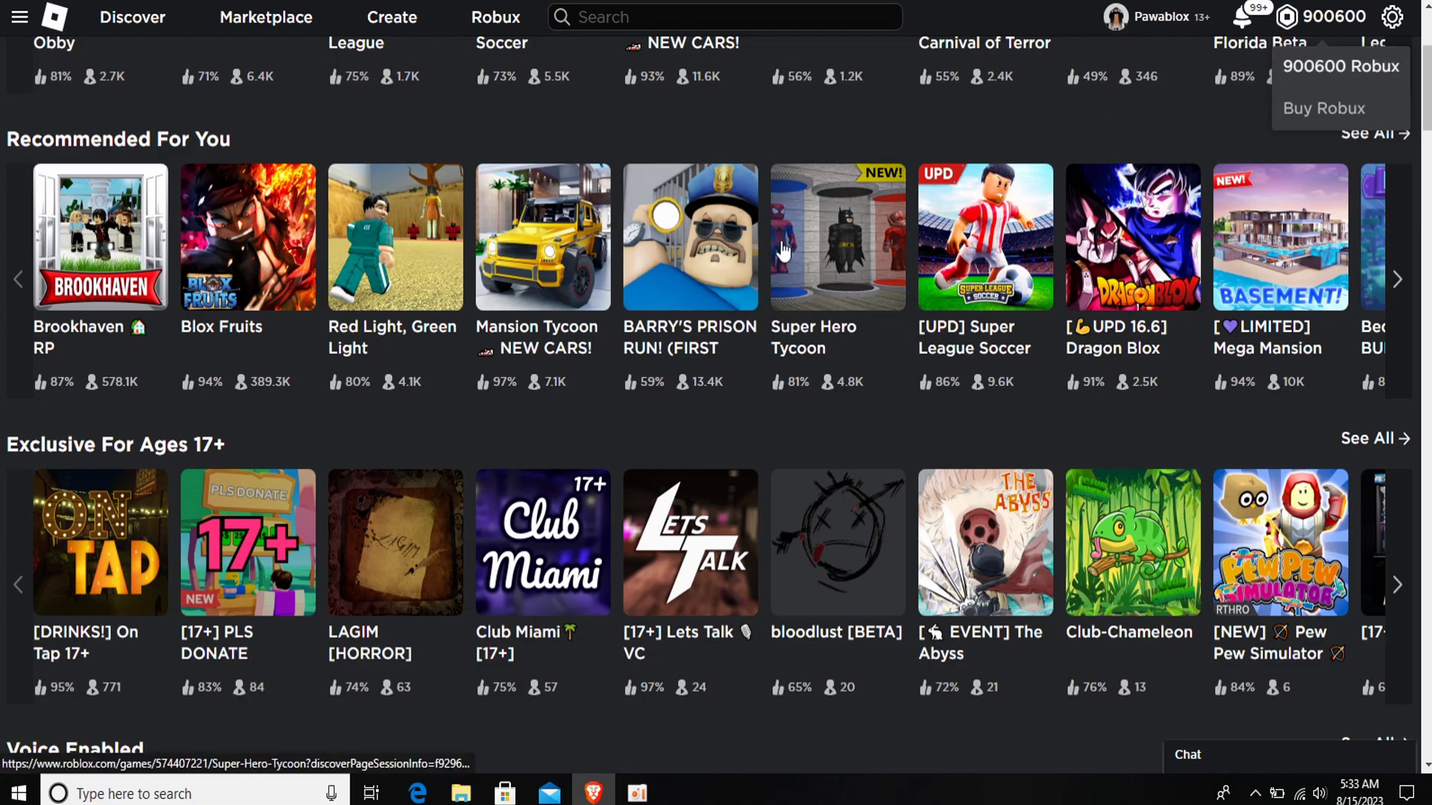
scroll(957, 409, "down", 4)
scroll(947, 404, "up", 4)
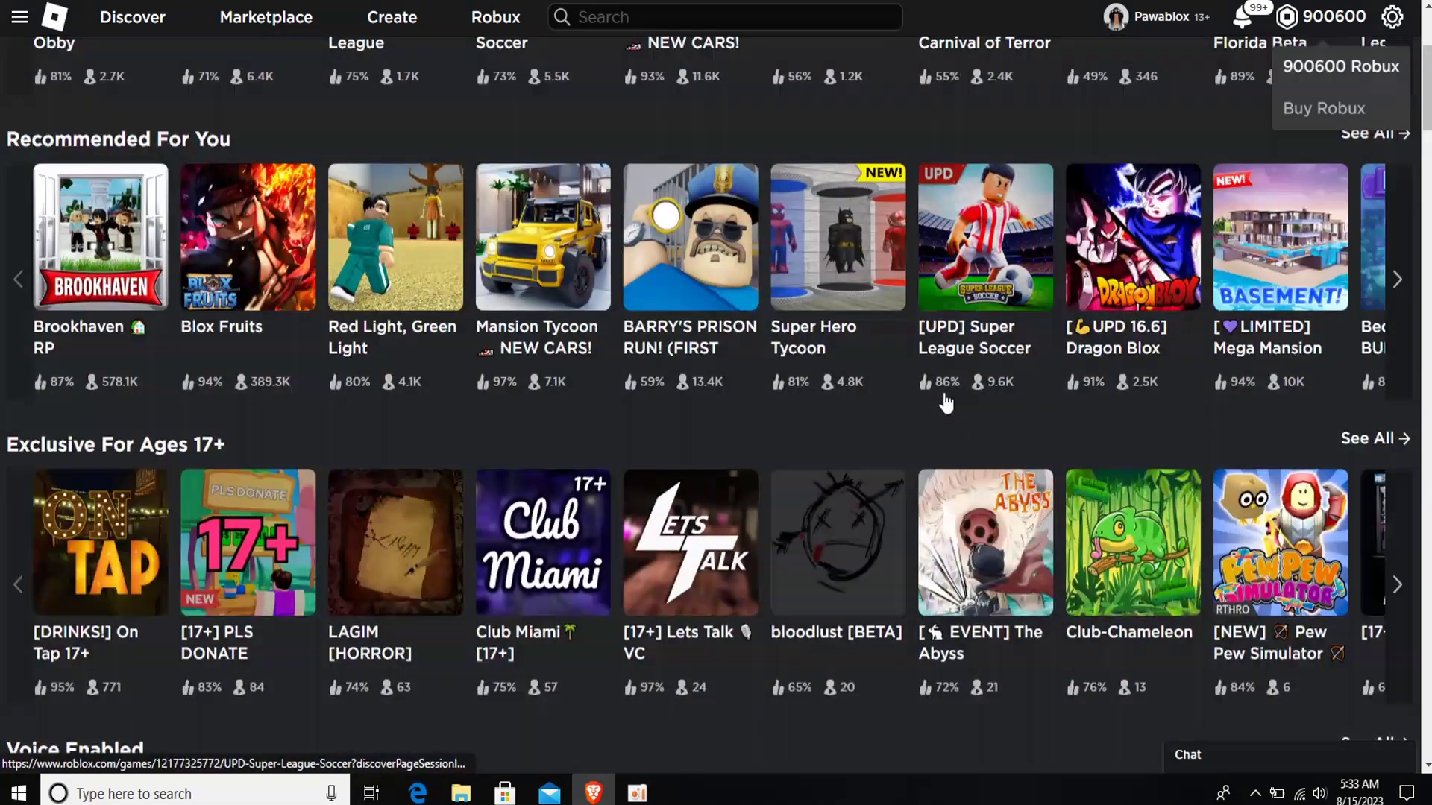
scroll(890, 358, "down", 8)
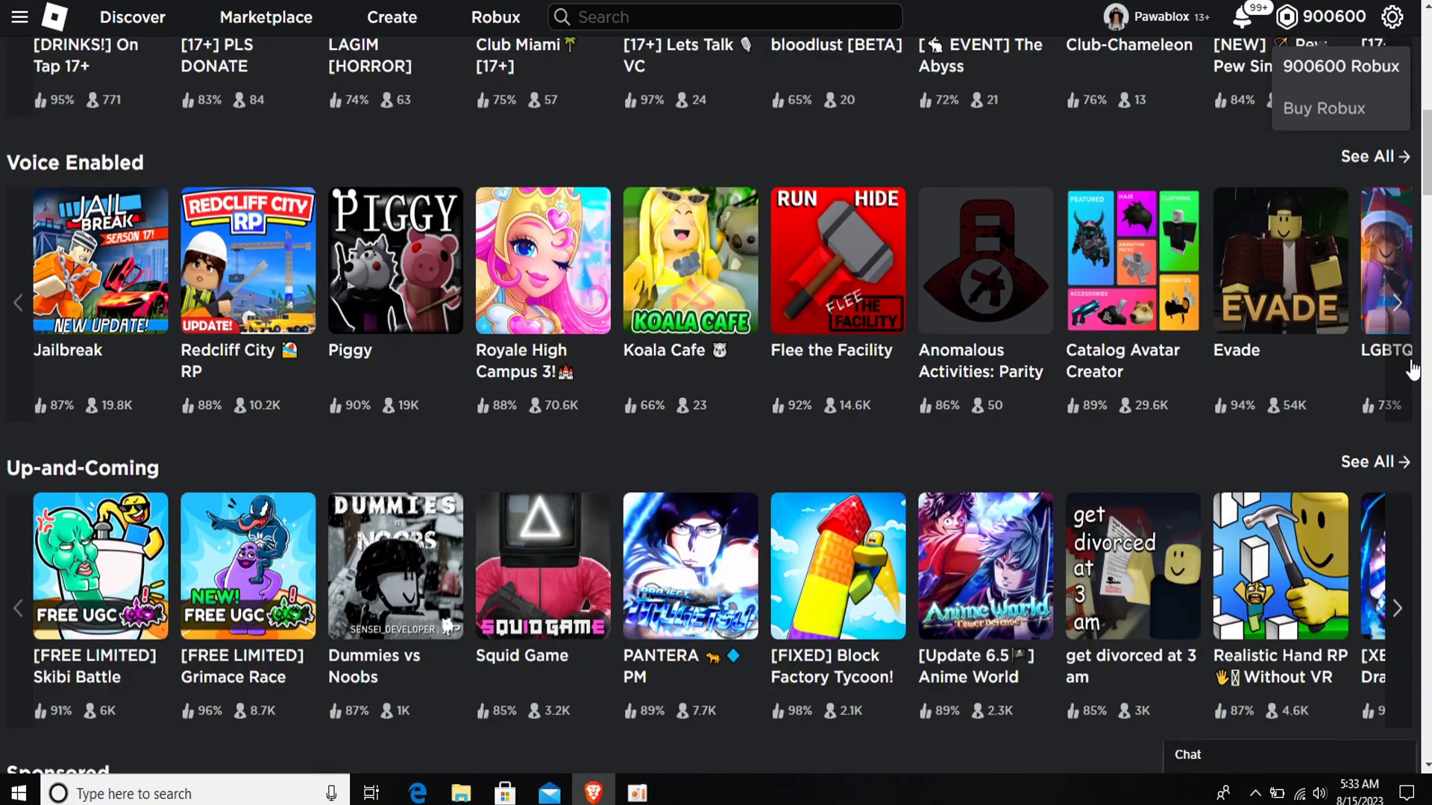
left_click(1408, 350)
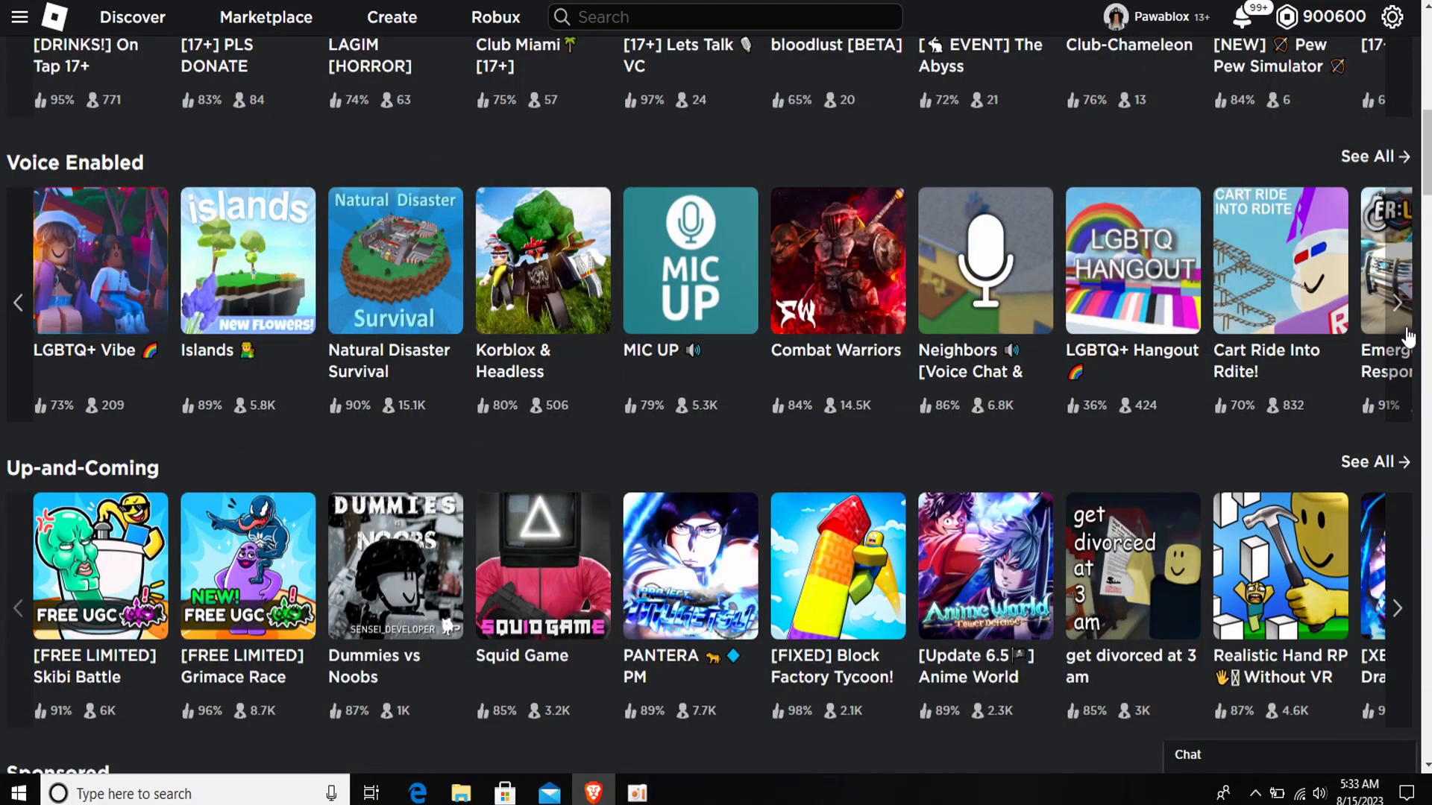
left_click(1407, 335)
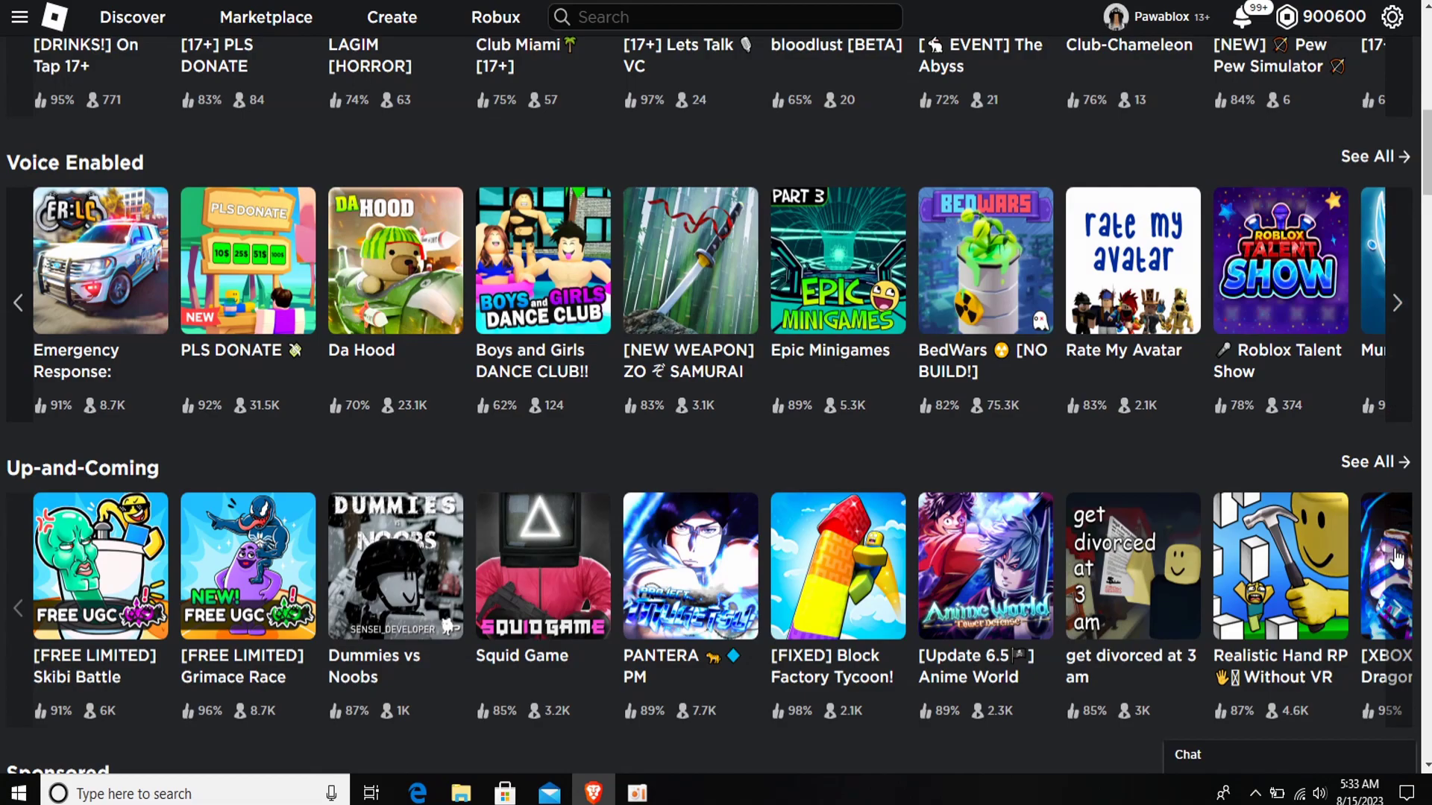
Show the next Up-and-Coming games and scroll down toward Top Rated
left_click(1397, 555)
scroll(1118, 468, "down", 5)
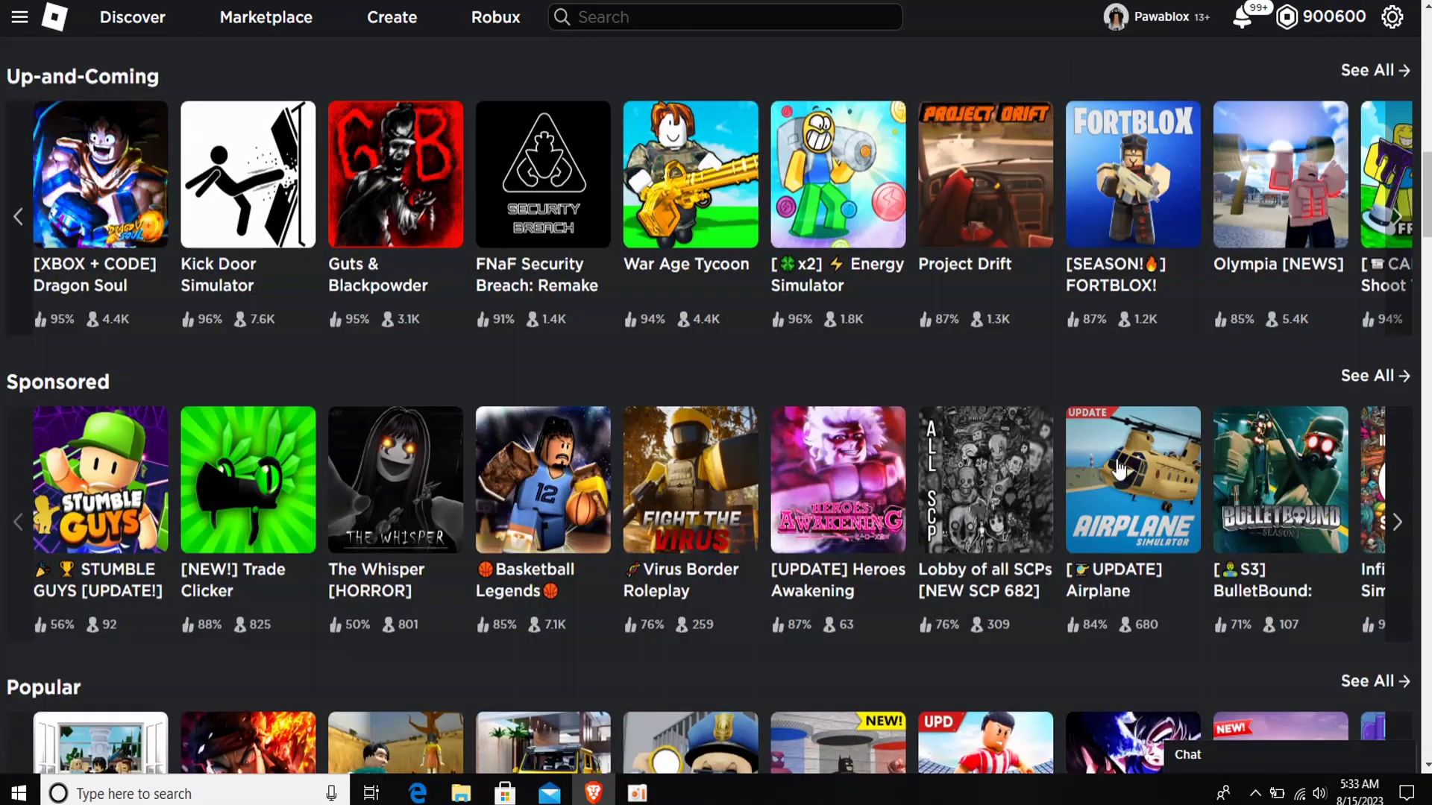
scroll(1119, 468, "down", 9)
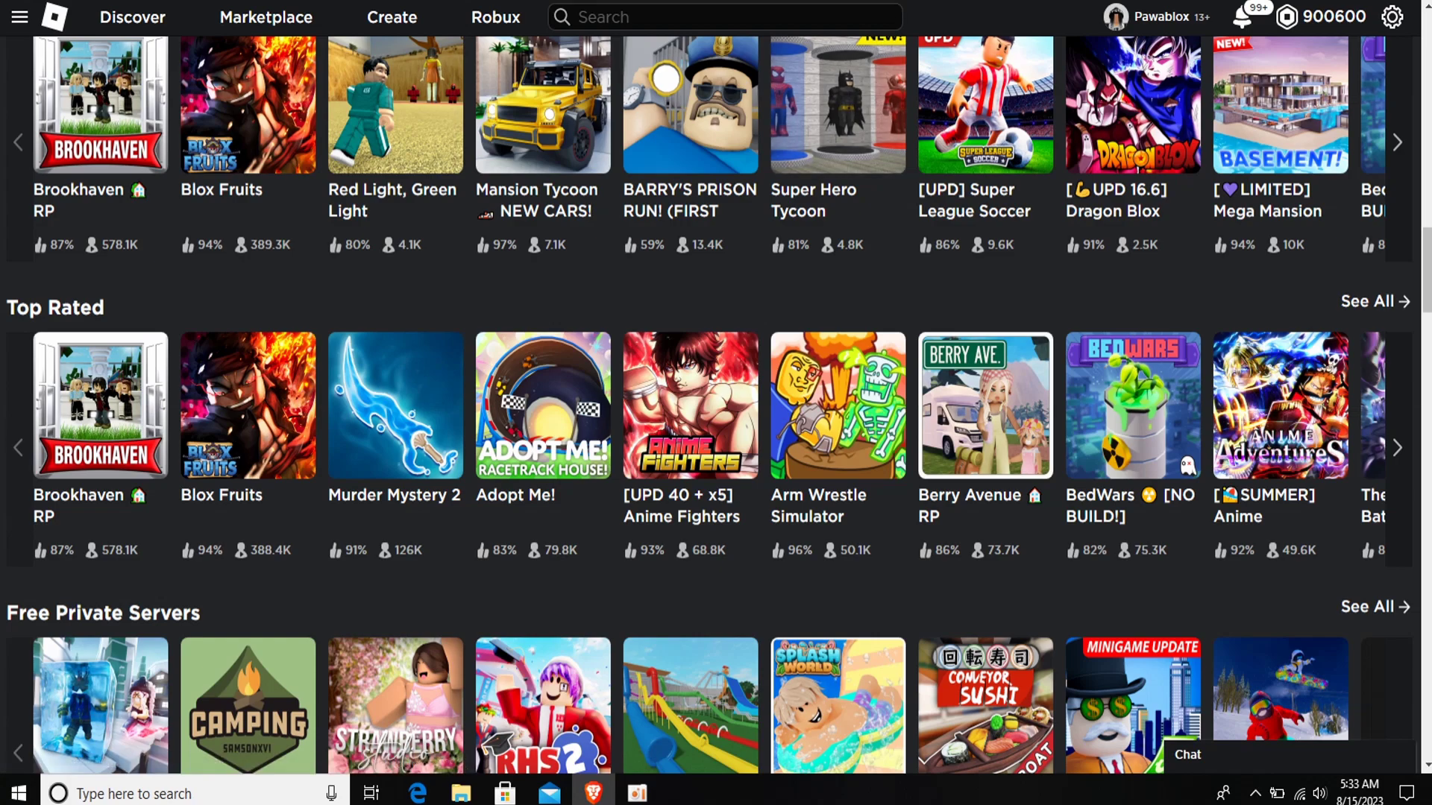
In a new tab, search the web for roshade (typed as 'rshadee')
key("ctrl+t")
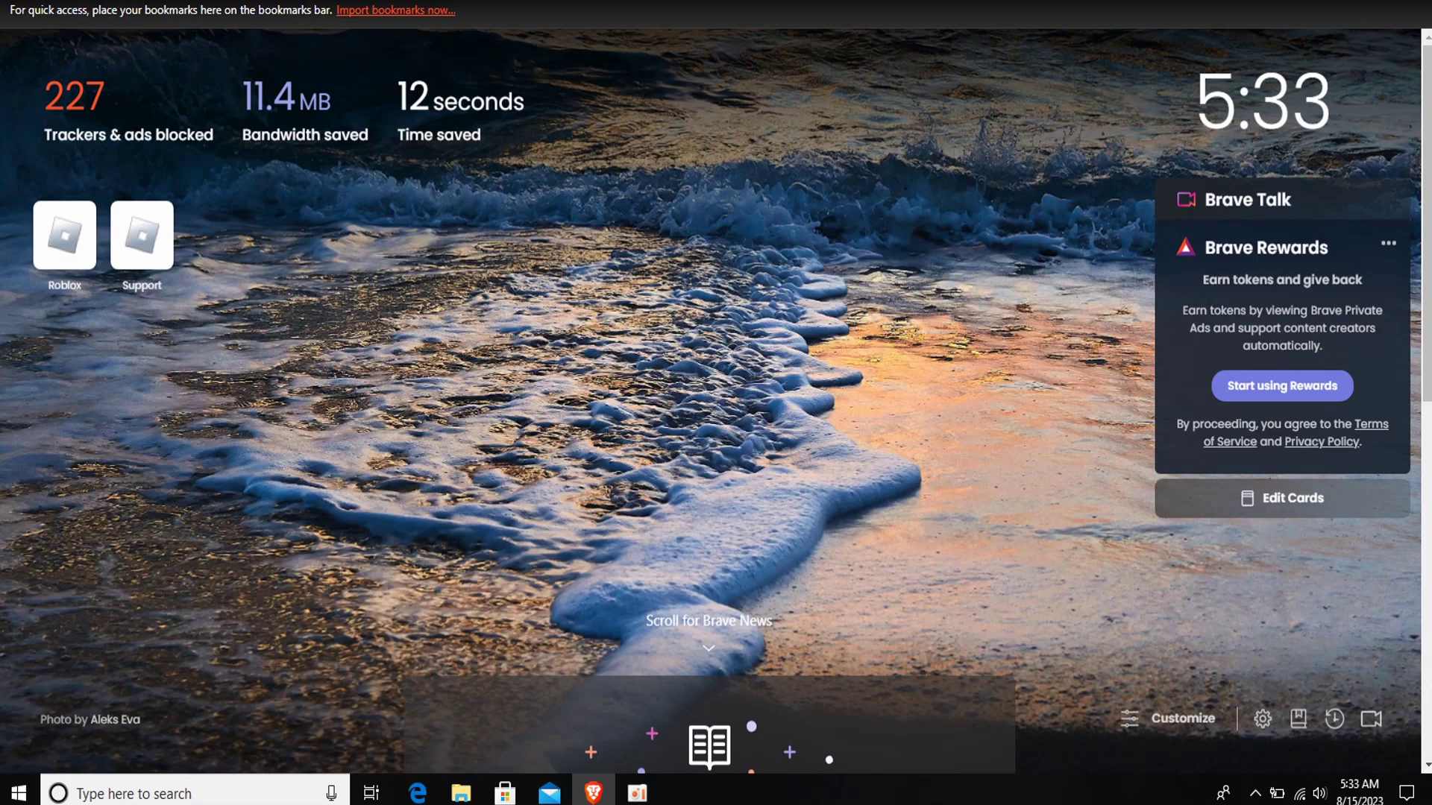
type("rshade")
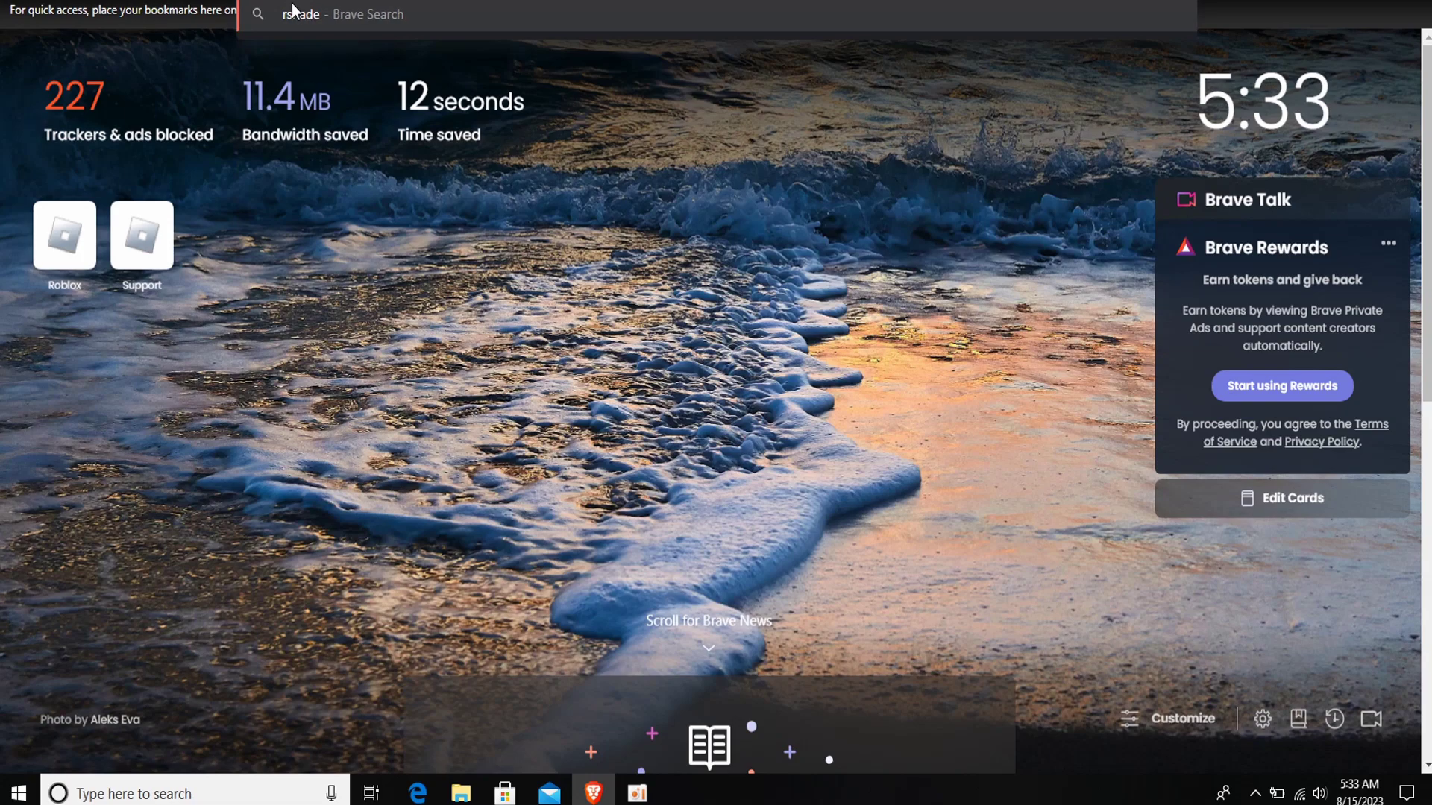
type("e")
key("Escape")
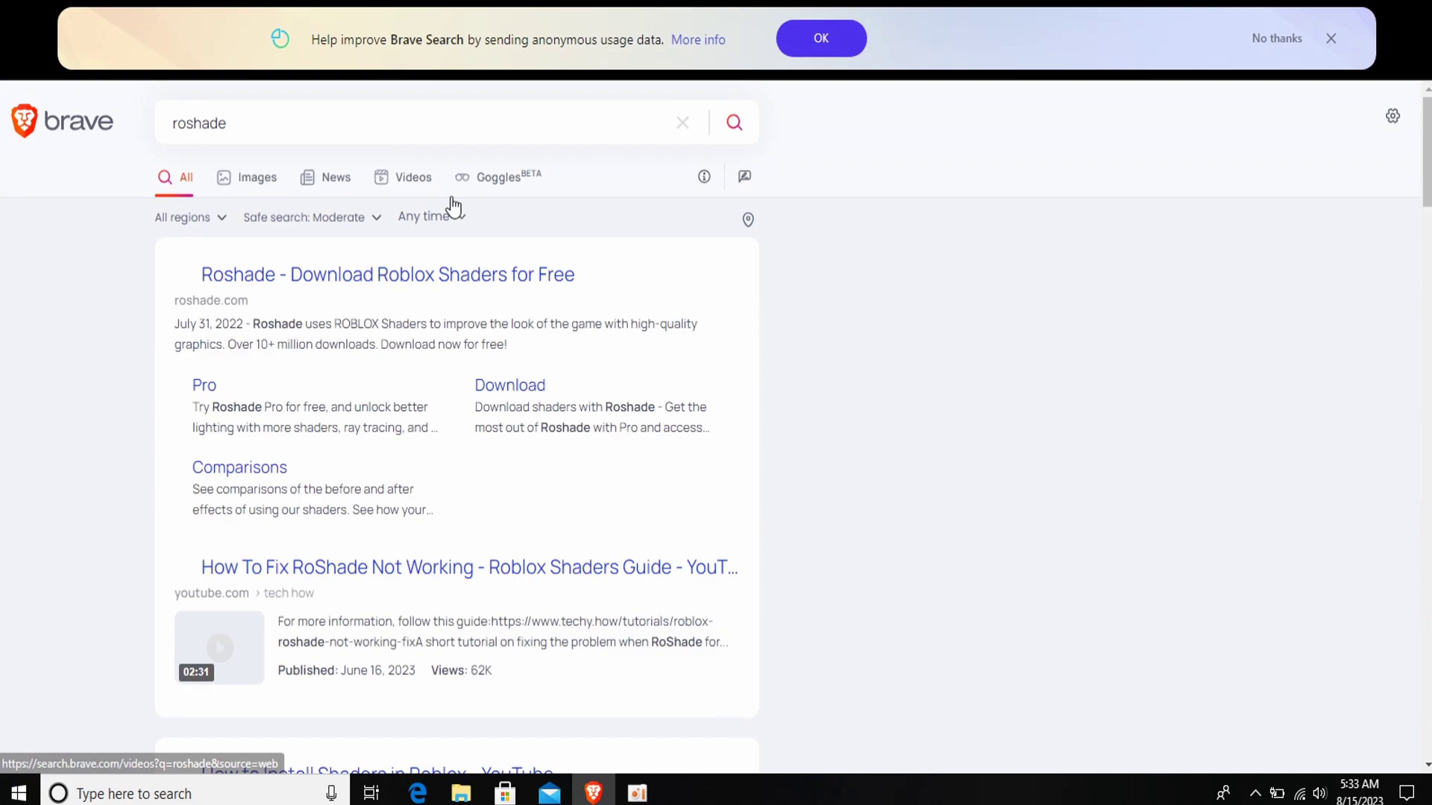
Accept the anonymous usage-data notice and scroll down the roshade search results
left_click(818, 42)
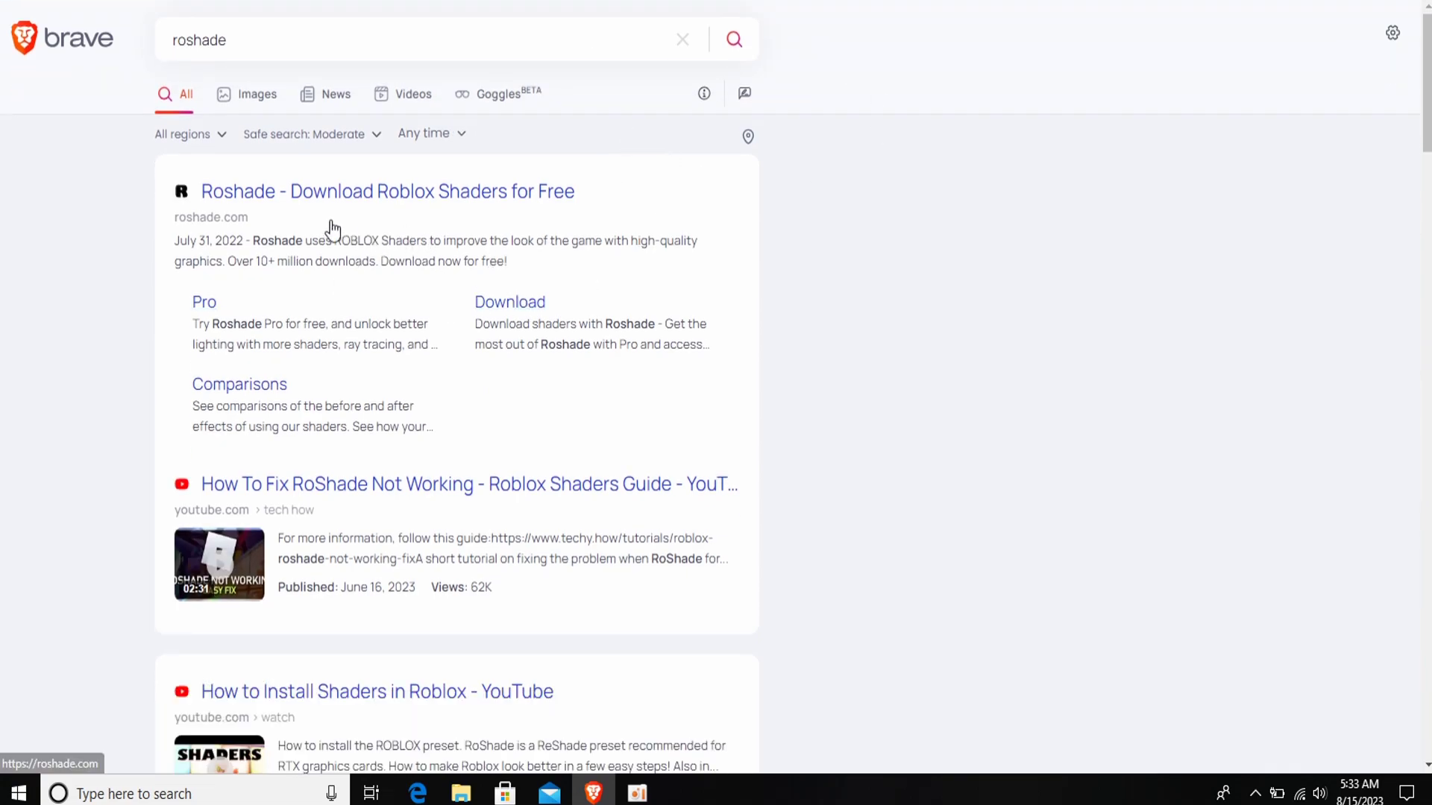
scroll(319, 247, "down", 5)
scroll(319, 283, "down", 9)
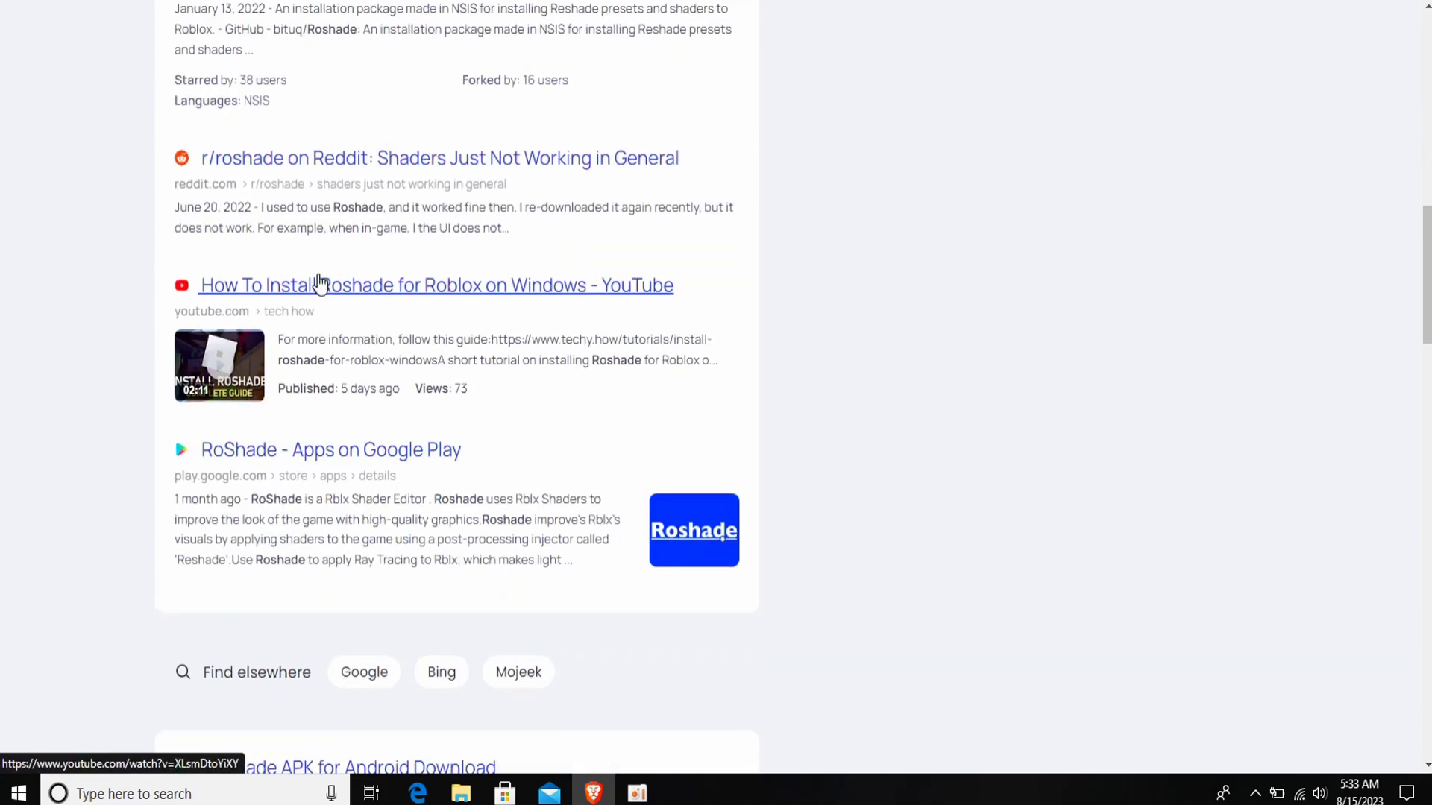
scroll(331, 283, "down", 5)
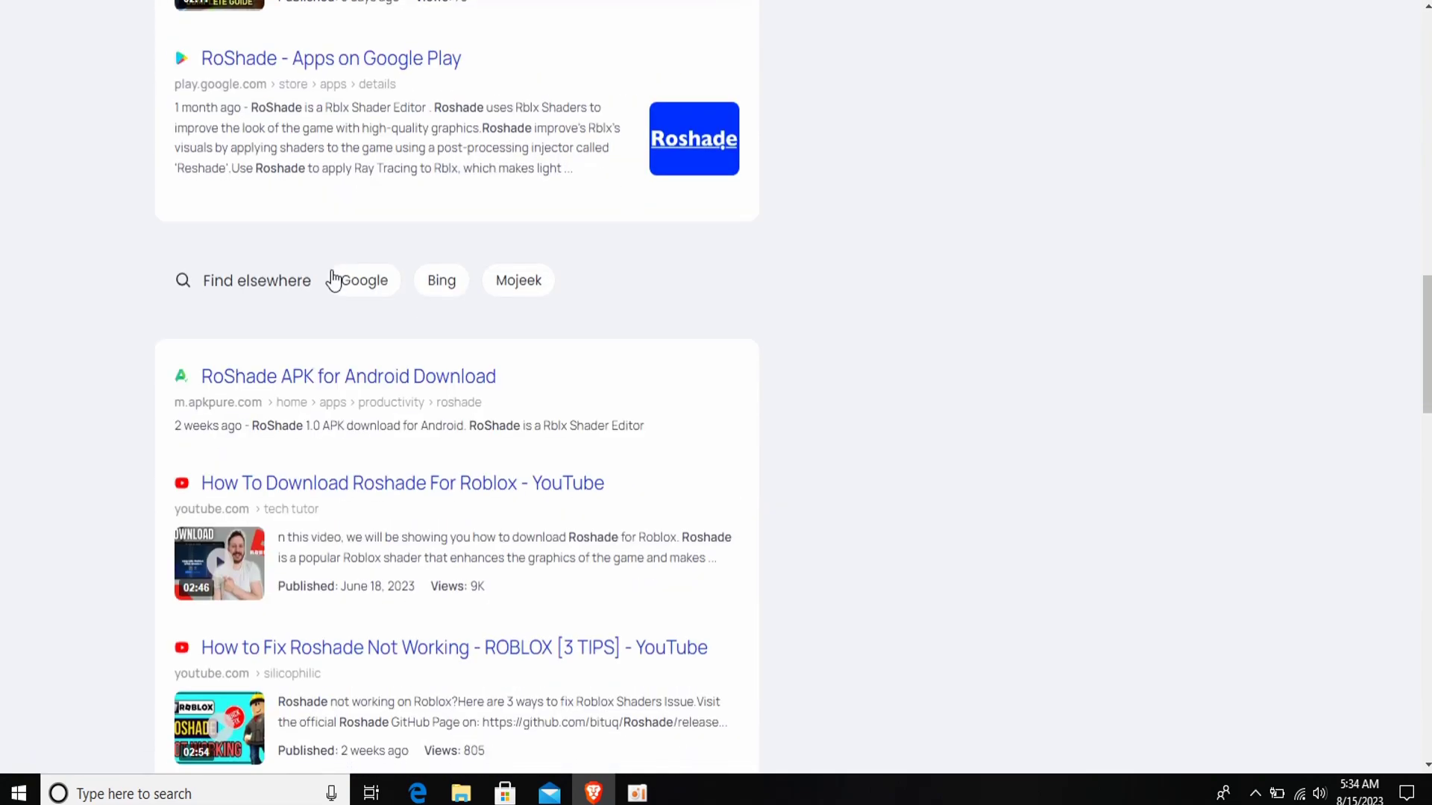
scroll(345, 309, "down", 5)
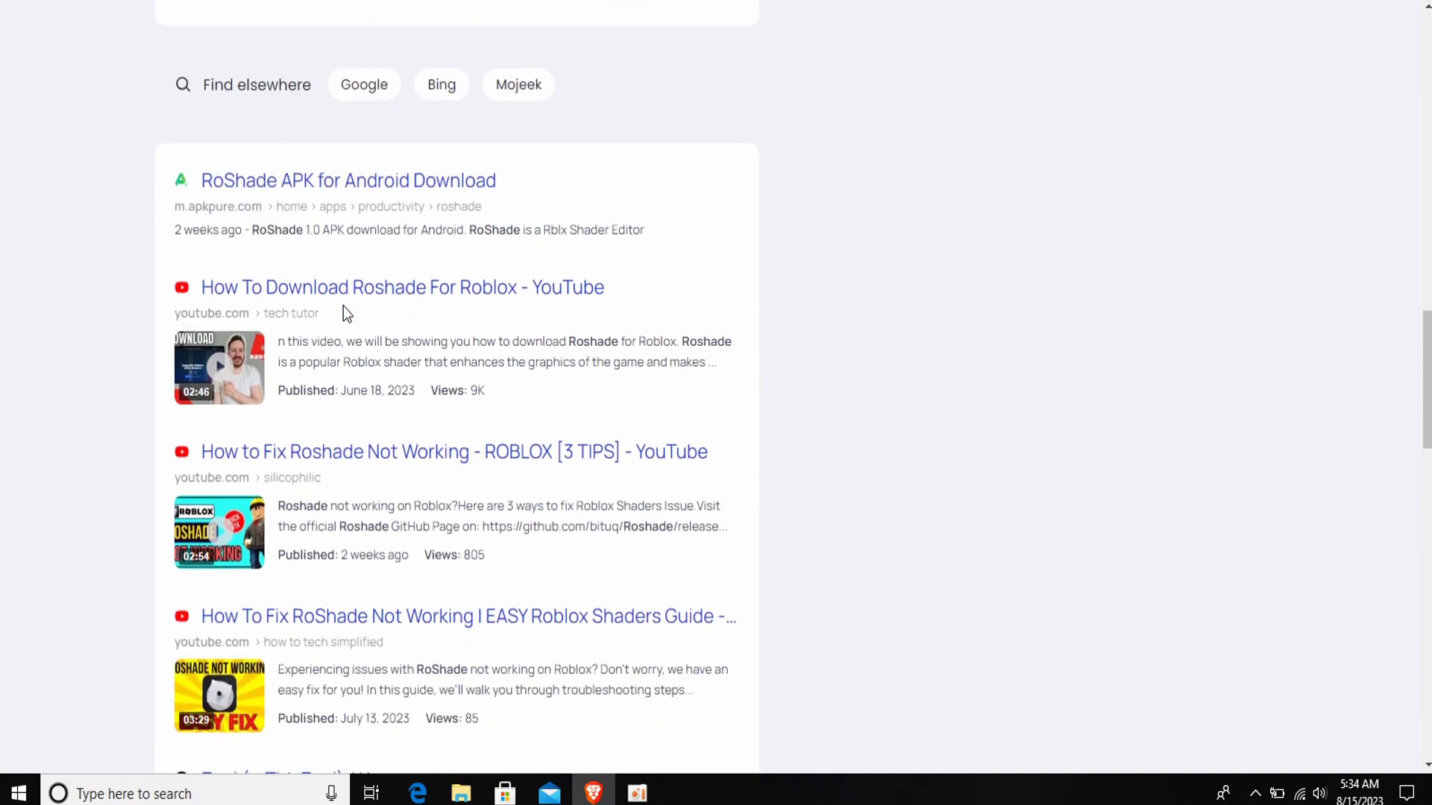
scroll(344, 305, "down", 5)
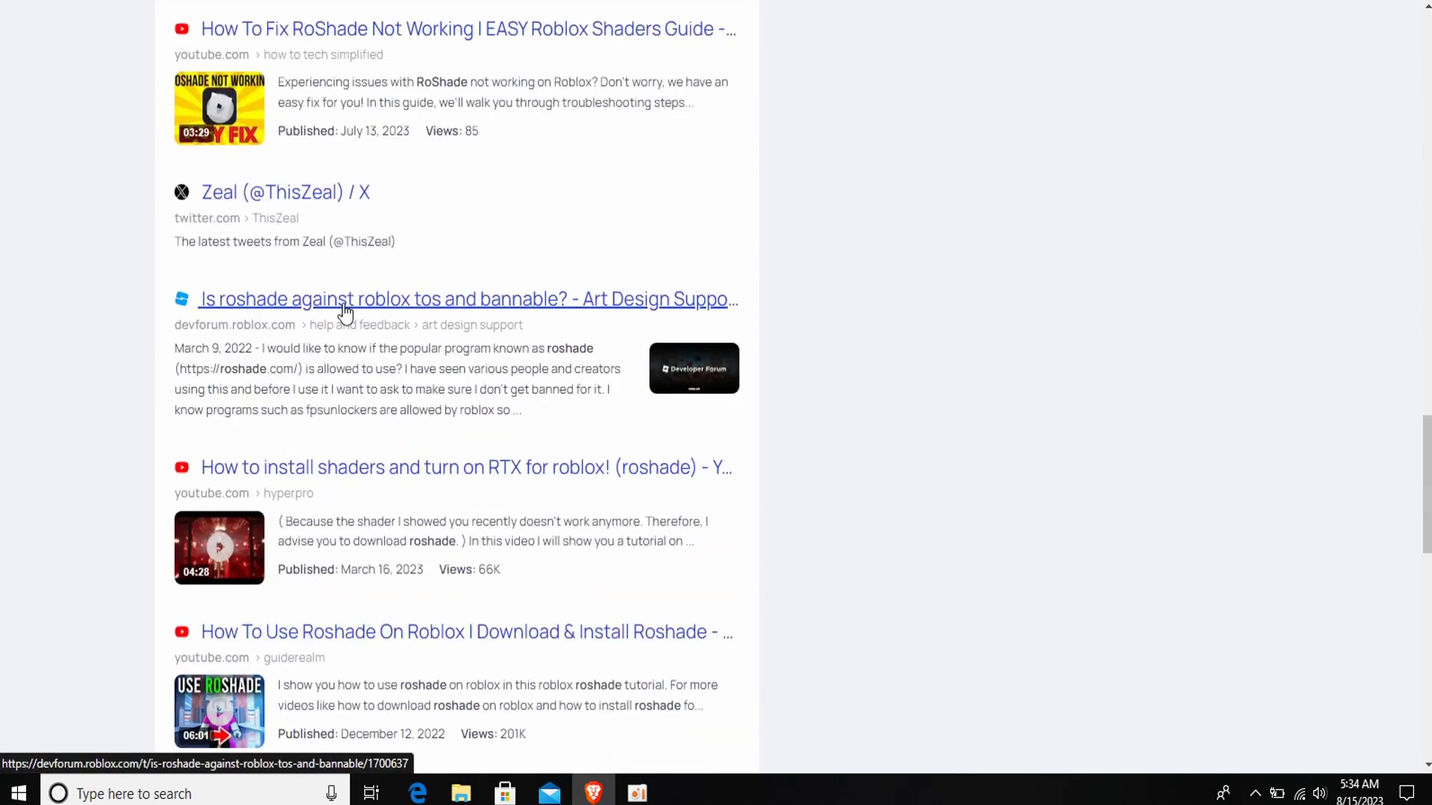
scroll(343, 309, "down", 6)
scroll(343, 306, "down", 4)
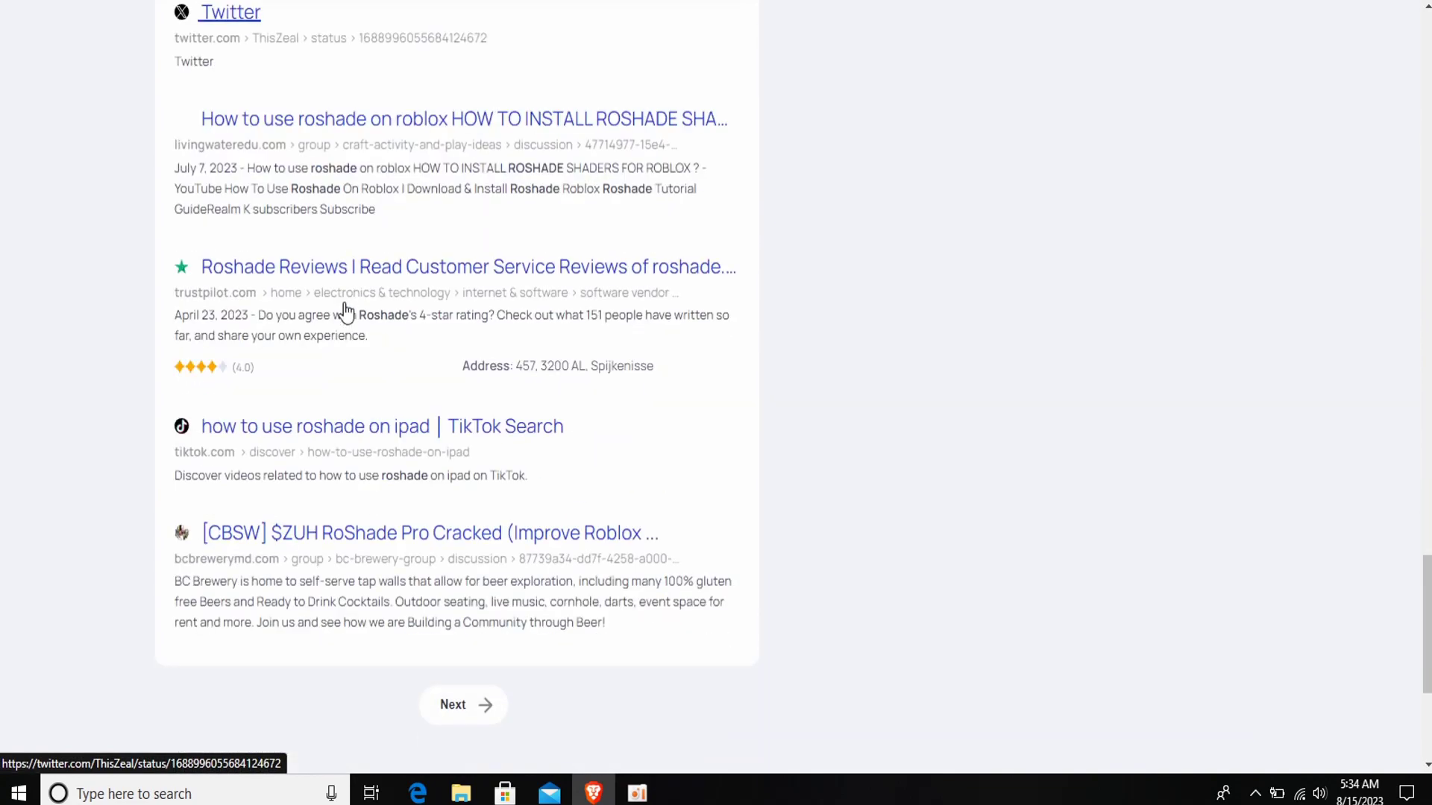
Scroll through the YouTube, GitHub, Reddit, Google Play, Trustpilot and TikTok results and back up
scroll(343, 306, "up", 11)
scroll(340, 297, "up", 7)
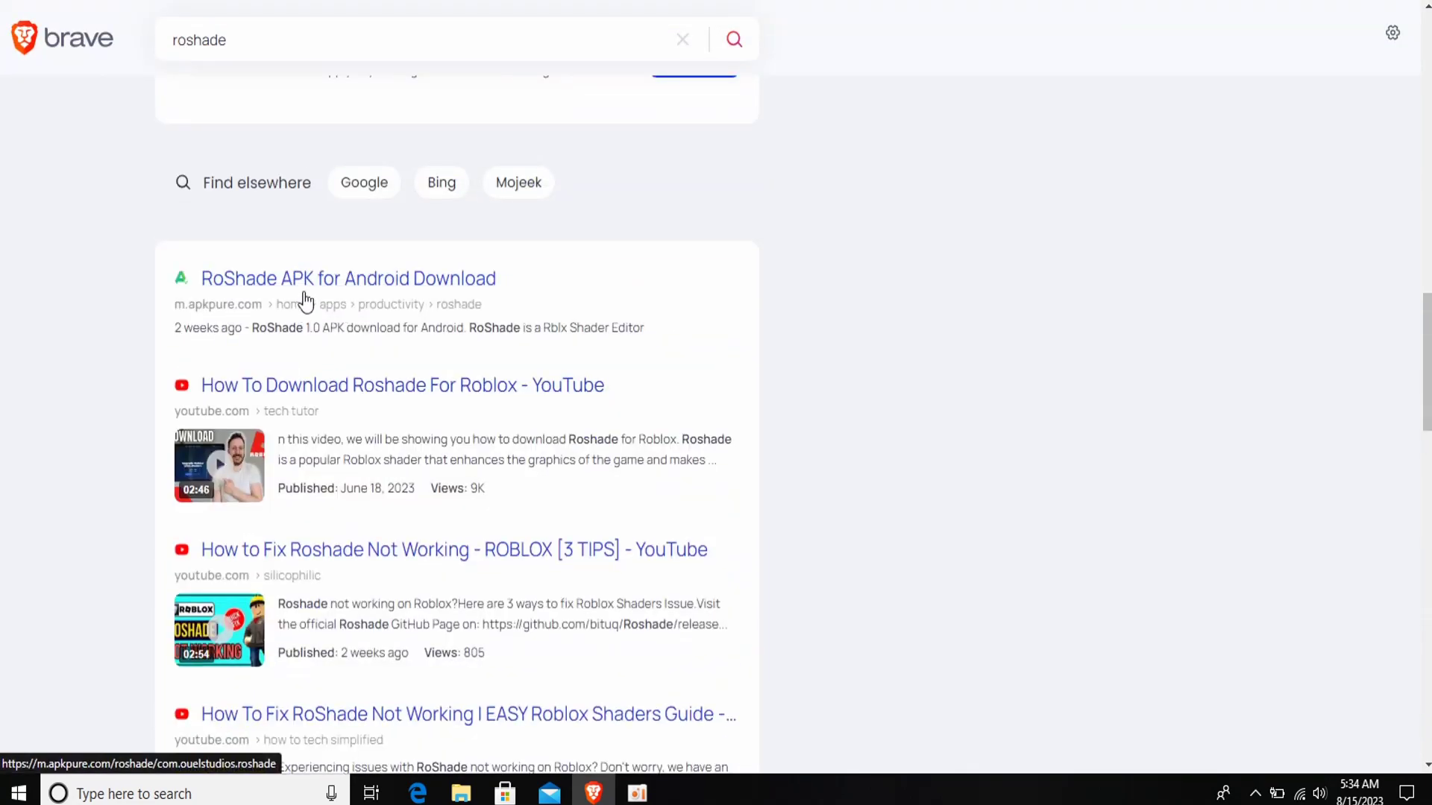
scroll(374, 337, "down", 7)
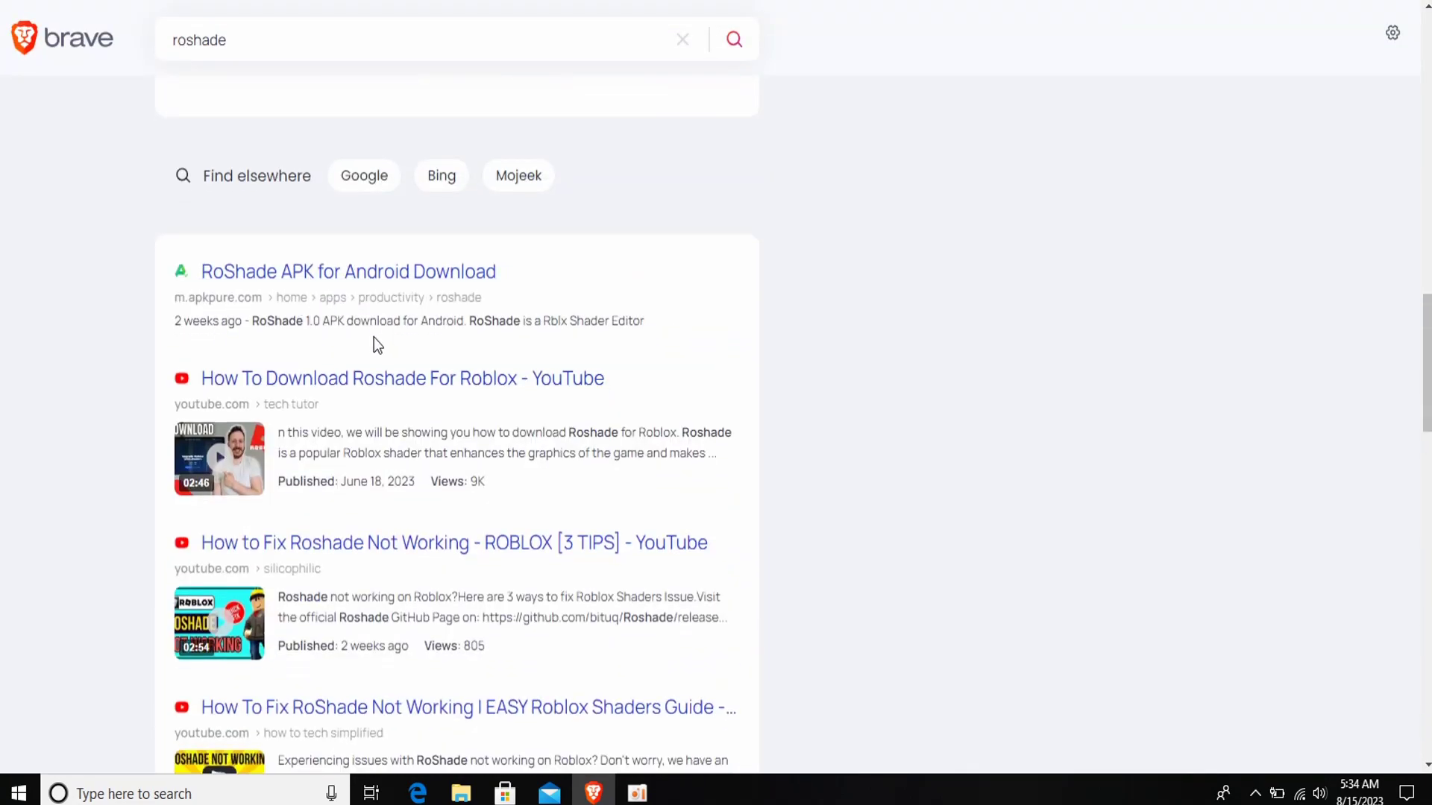
scroll(374, 344, "down", 6)
scroll(373, 345, "up", 4)
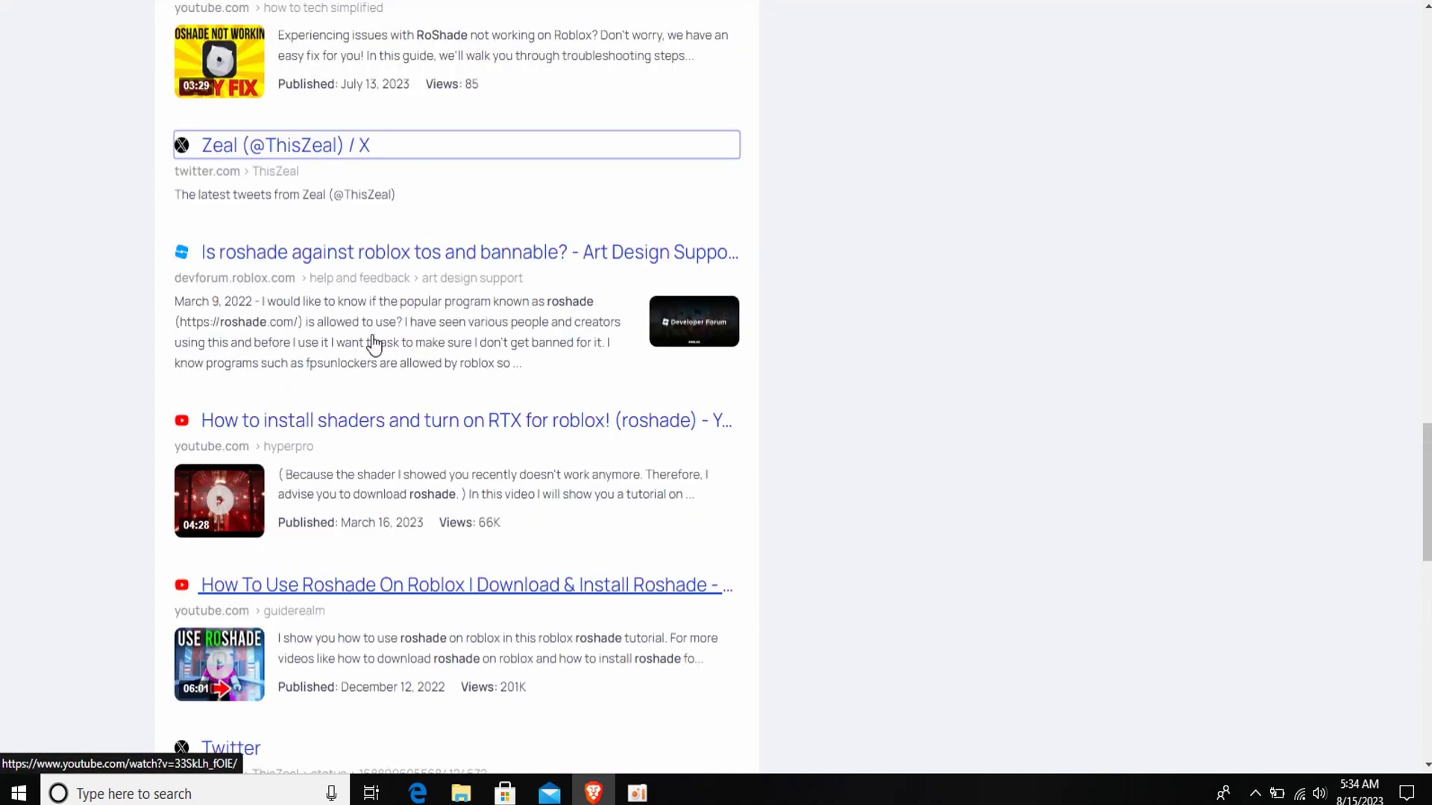
scroll(373, 344, "down", 8)
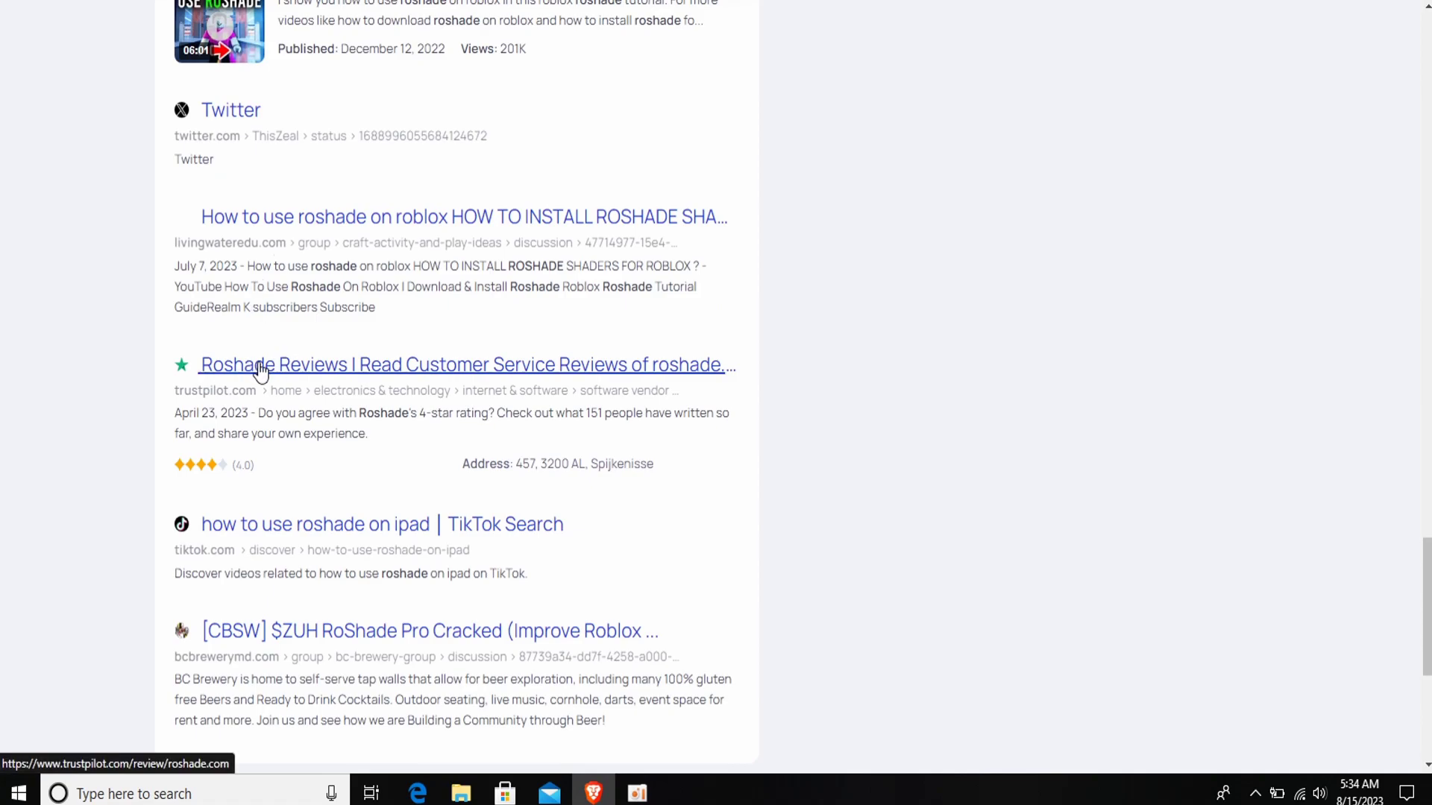
scroll(304, 387, "down", 6)
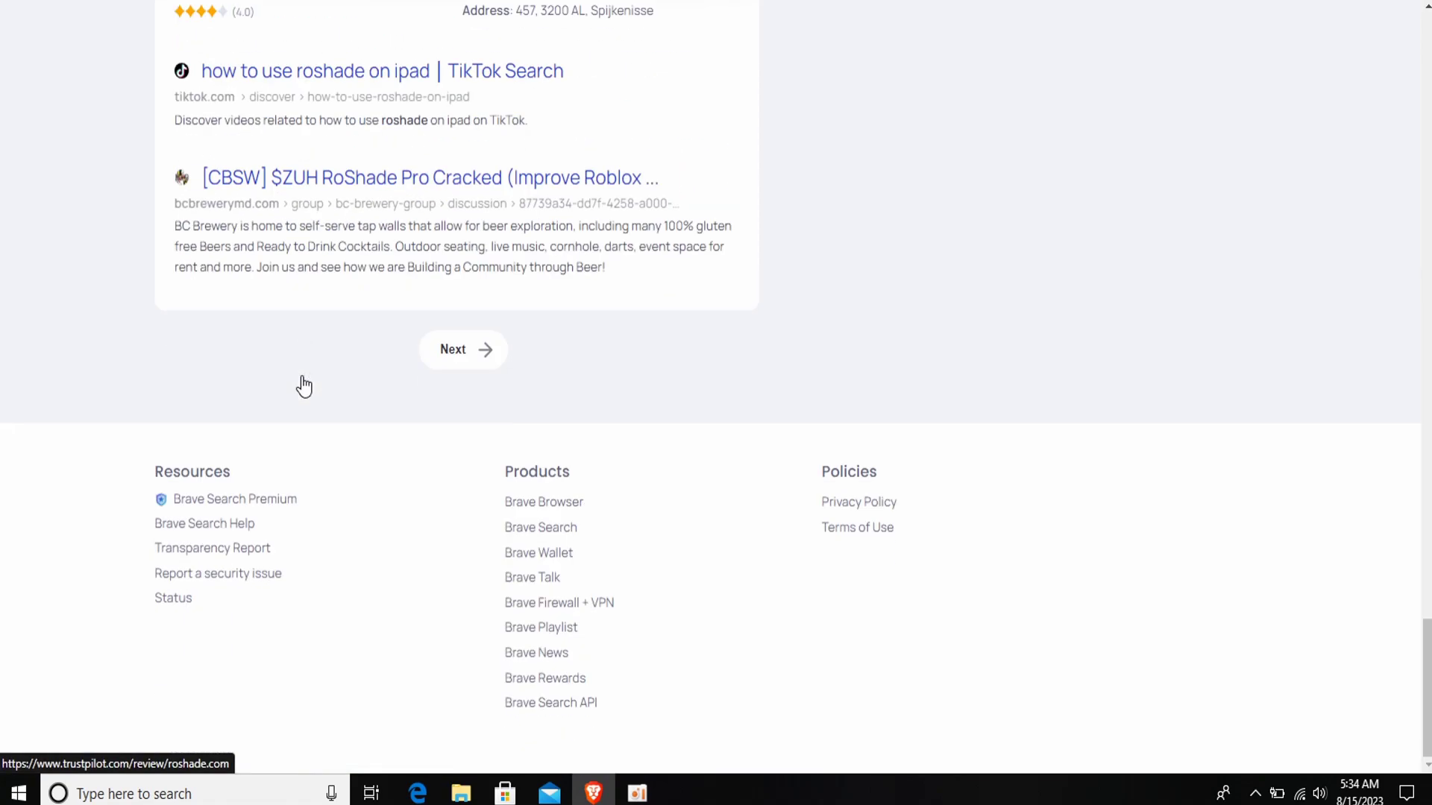
scroll(302, 376, "up", 13)
scroll(297, 371, "up", 20)
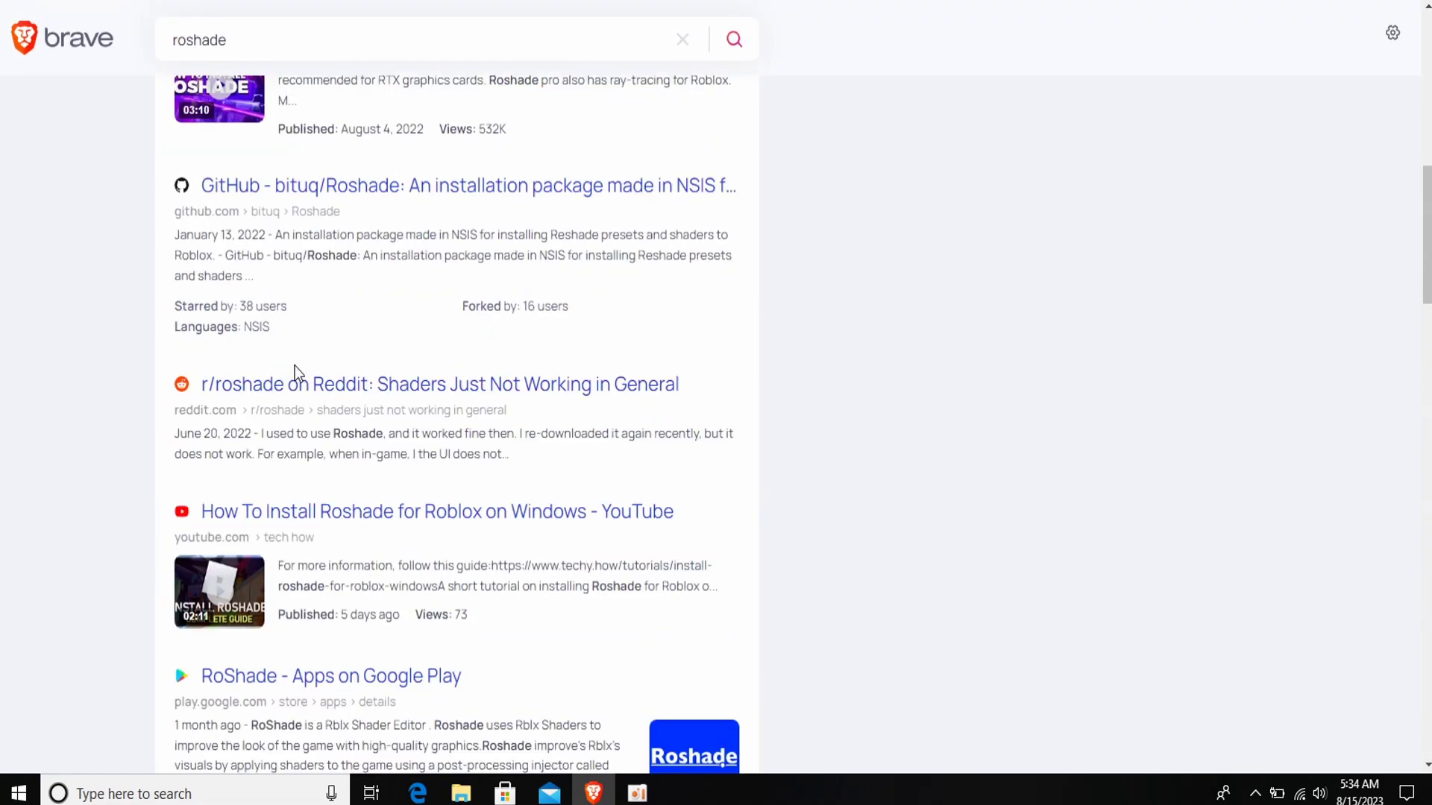
scroll(297, 373, "down", 5)
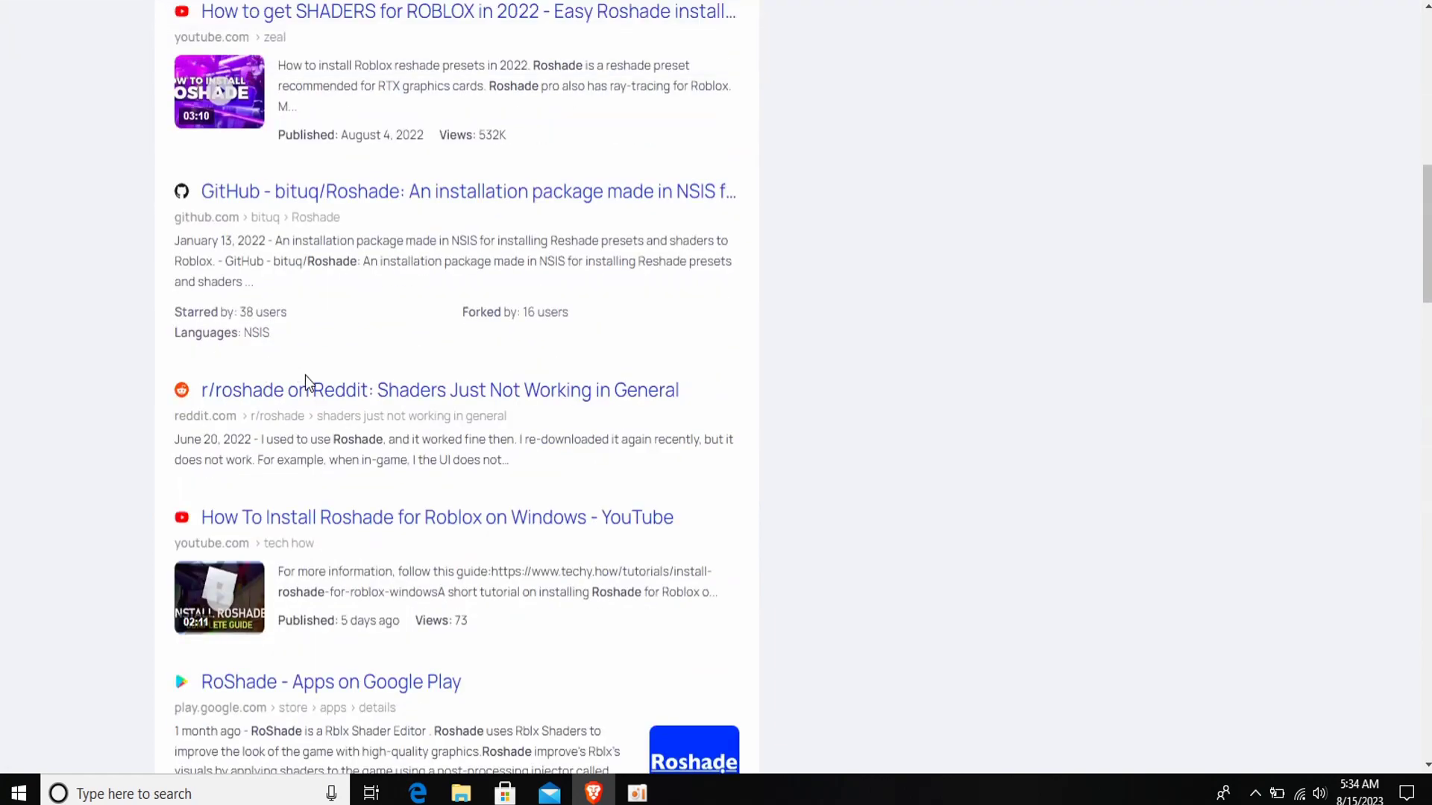
scroll(316, 406, "down", 3)
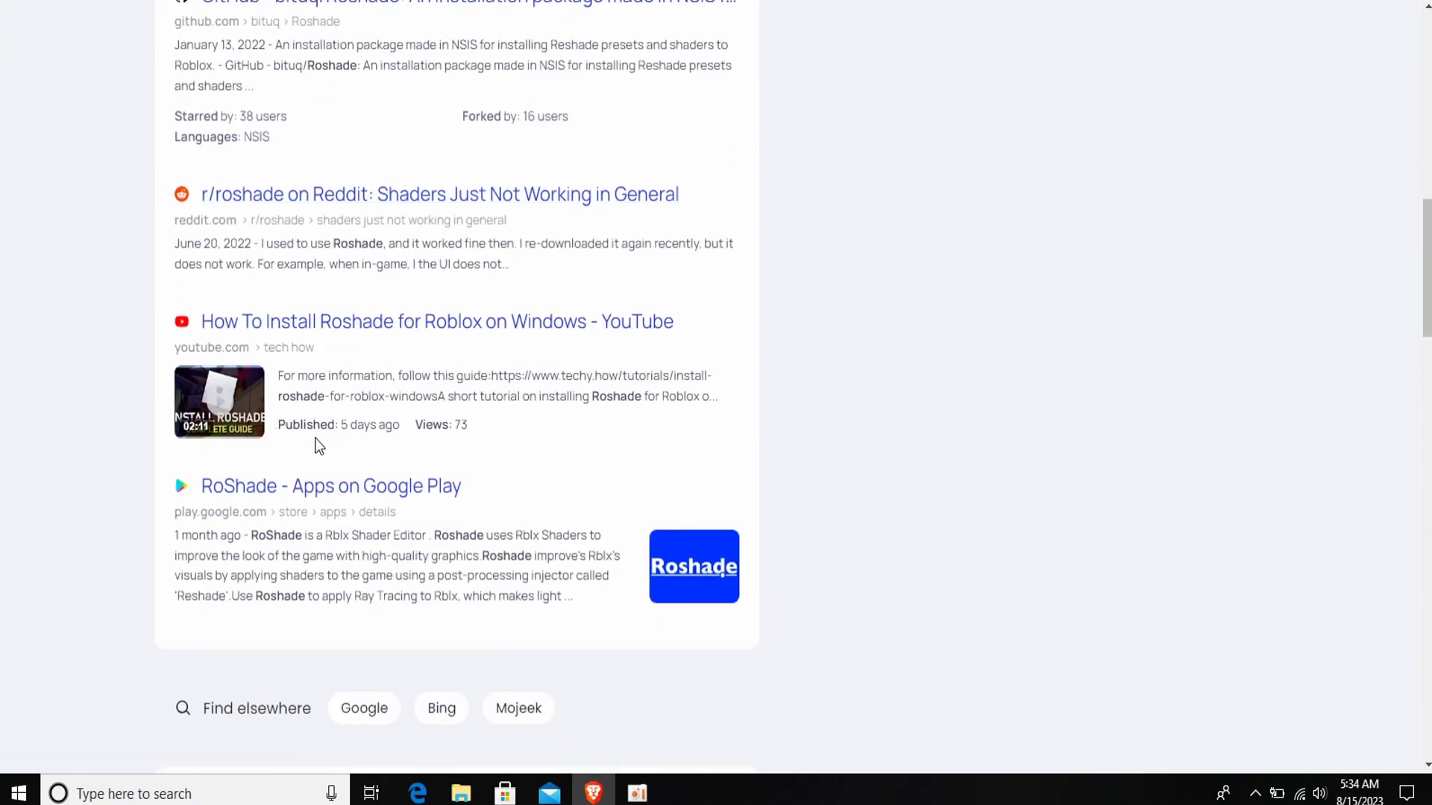
scroll(316, 432, "up", 14)
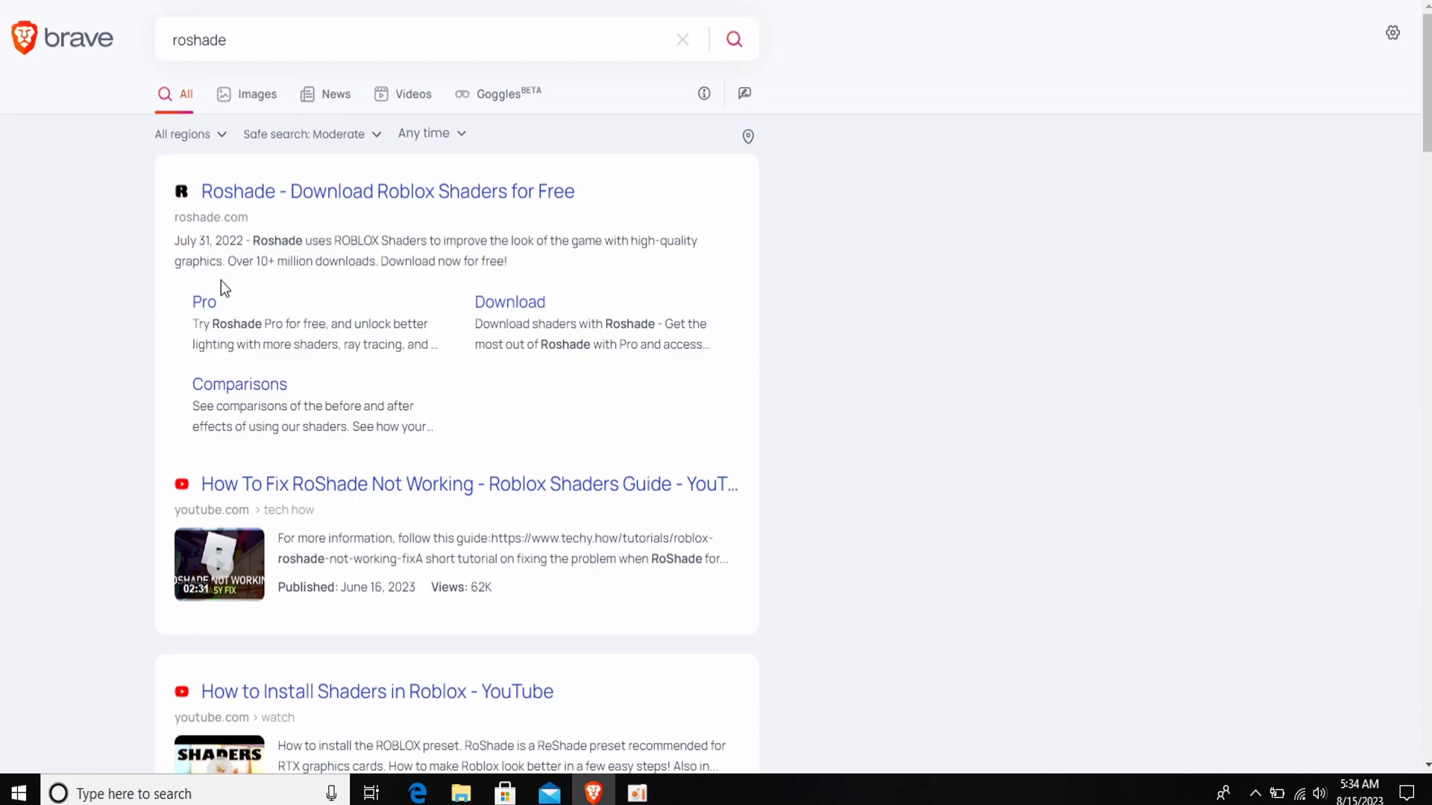
Open the 'Roshade - Download Roblox Shaders for Free' result and scroll its home page
left_click(284, 196)
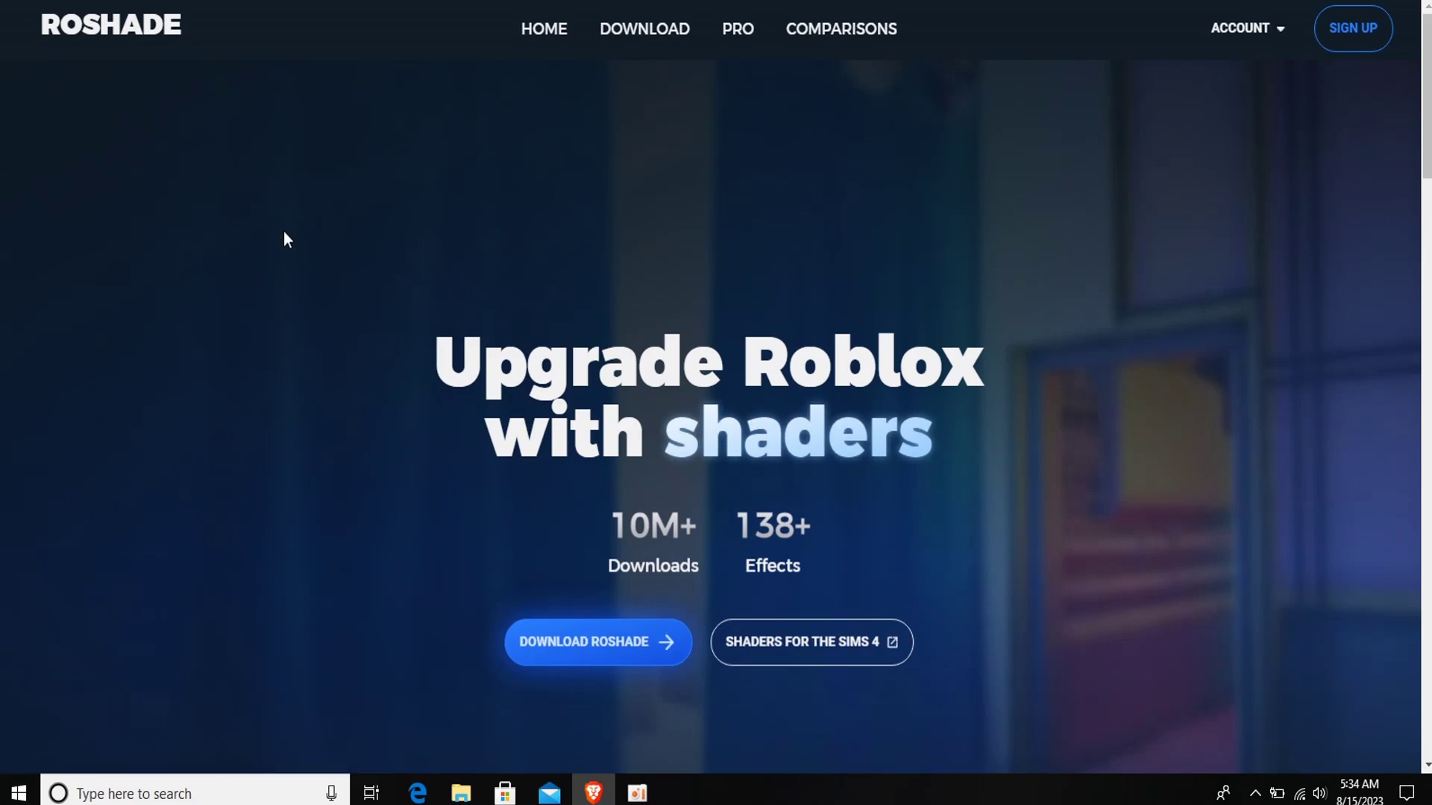
scroll(647, 488, "down", 2)
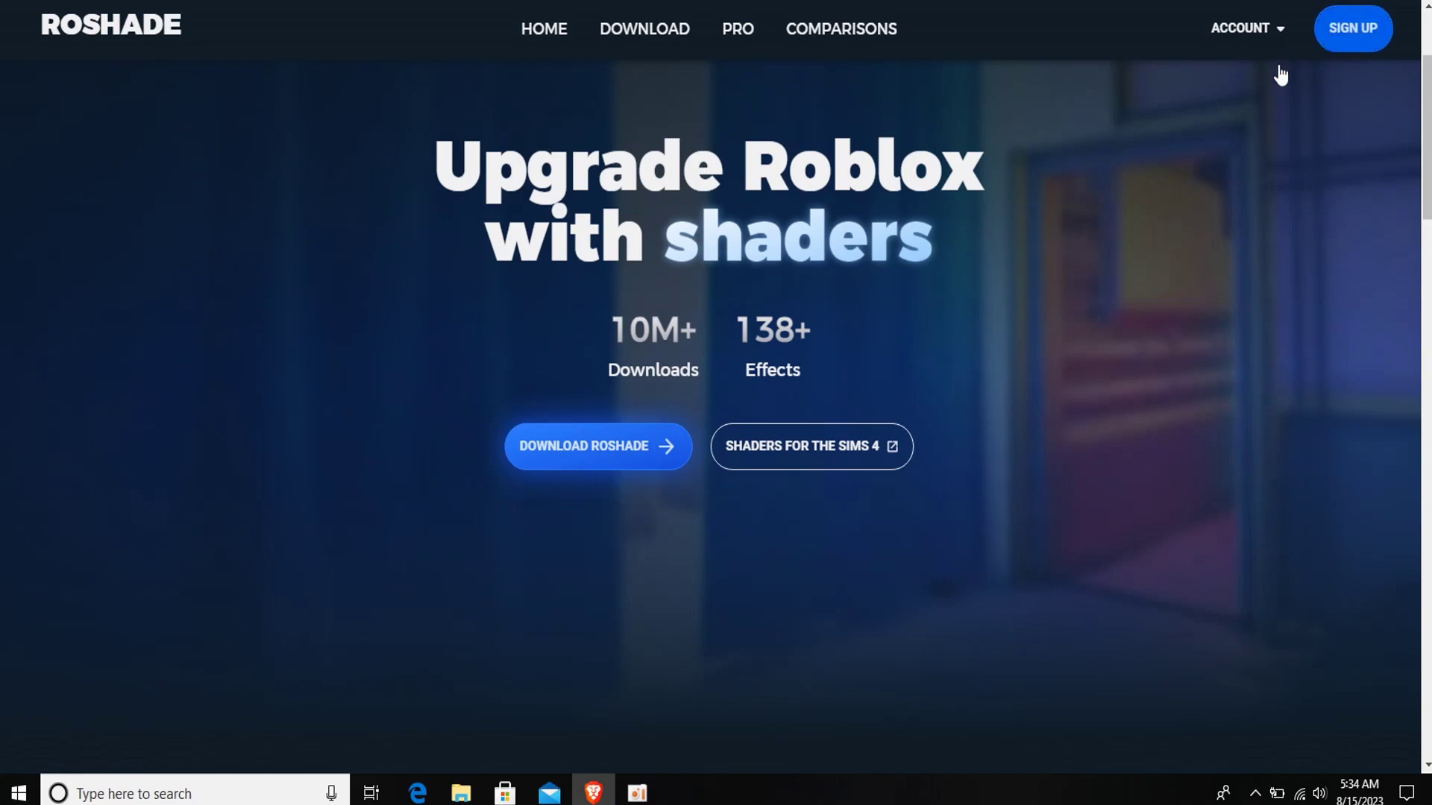
Go to the Download Shaders page and request the free LITE download
left_click(602, 448)
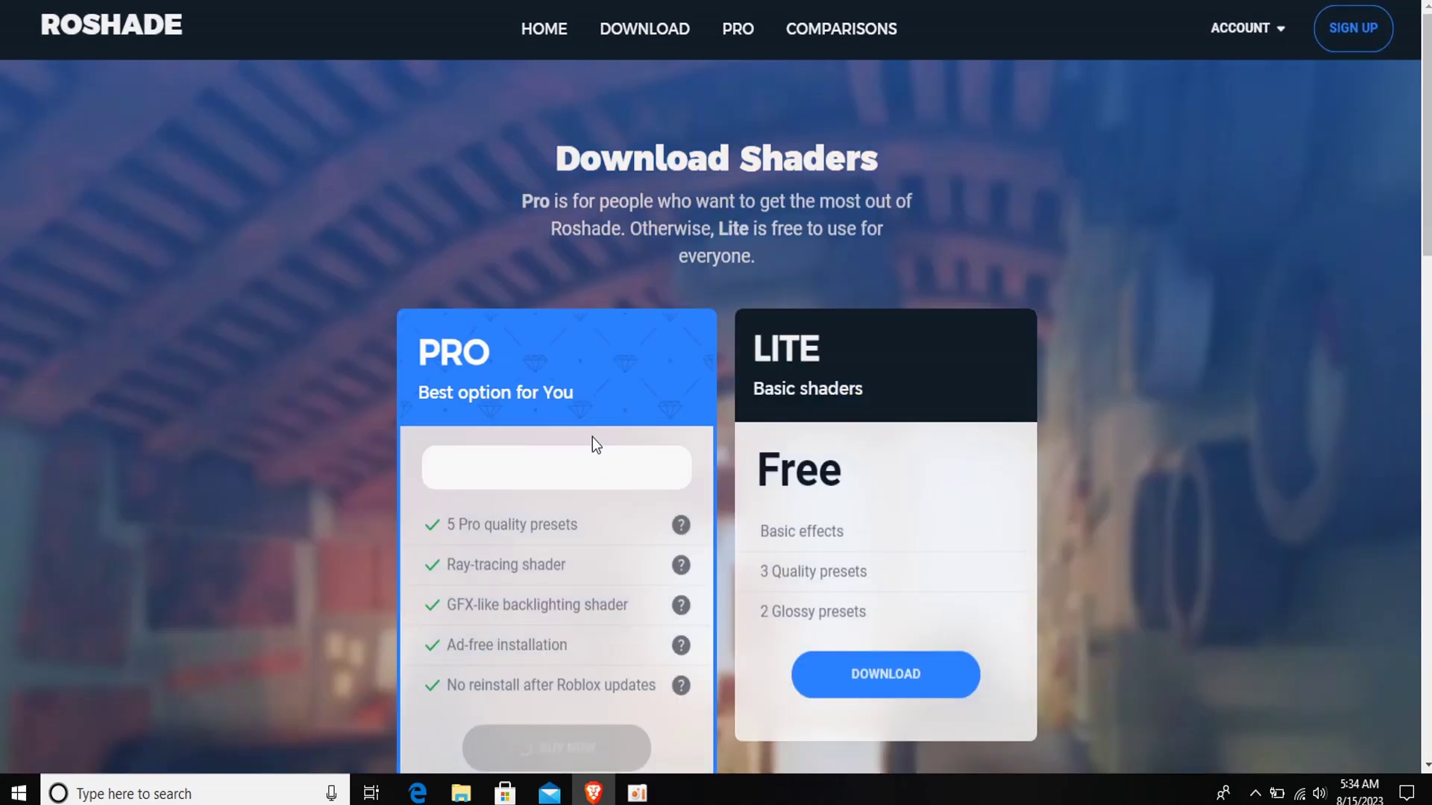
scroll(601, 400, "down", 2)
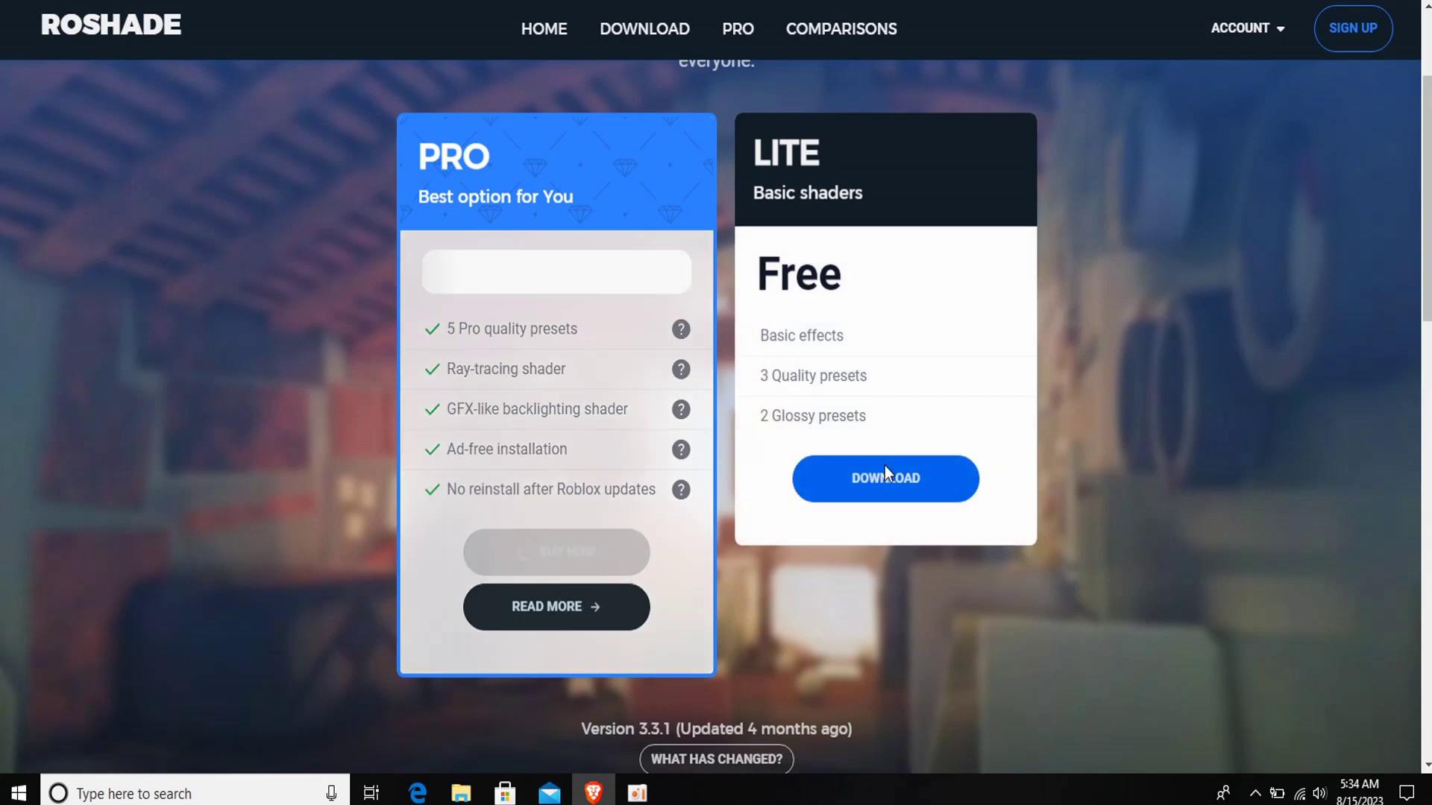
left_click(885, 468)
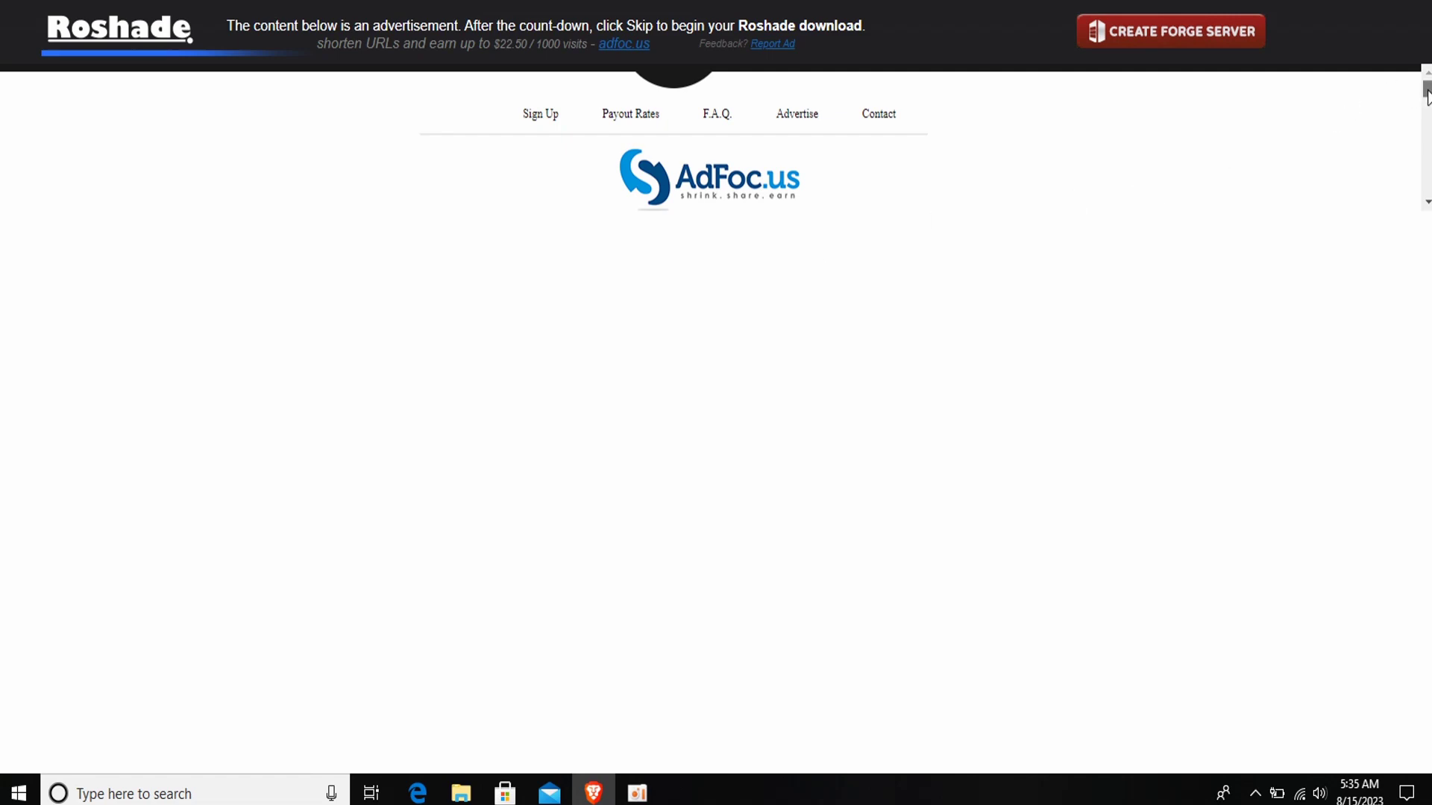
Request the free LITE download again and accept the 6-second ad
mouse_move(1426, 93)
left_mouse_down()
mouse_move(1426, 193)
mouse_move(1426, 105)
left_mouse_up()
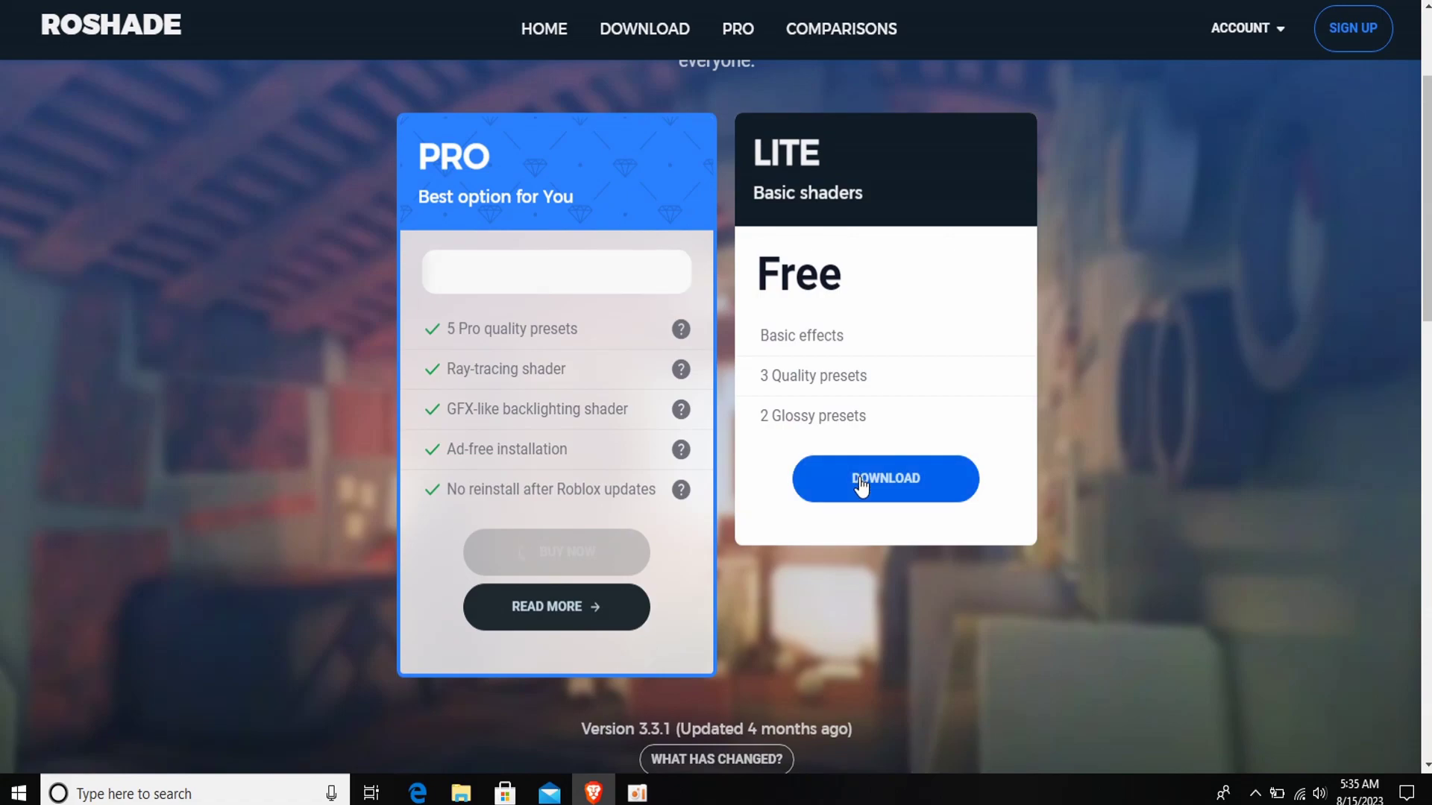
left_click(860, 479)
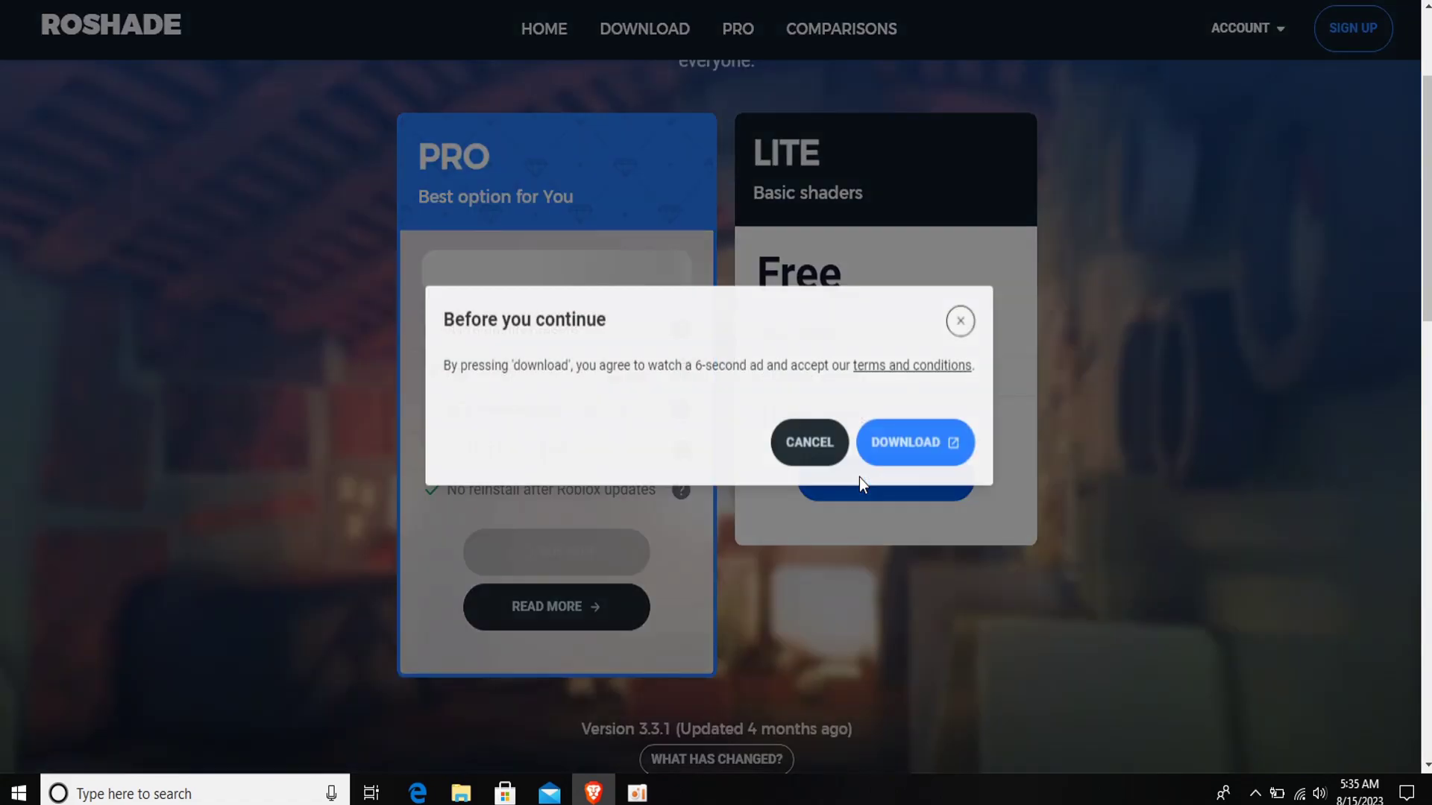
left_click(916, 443)
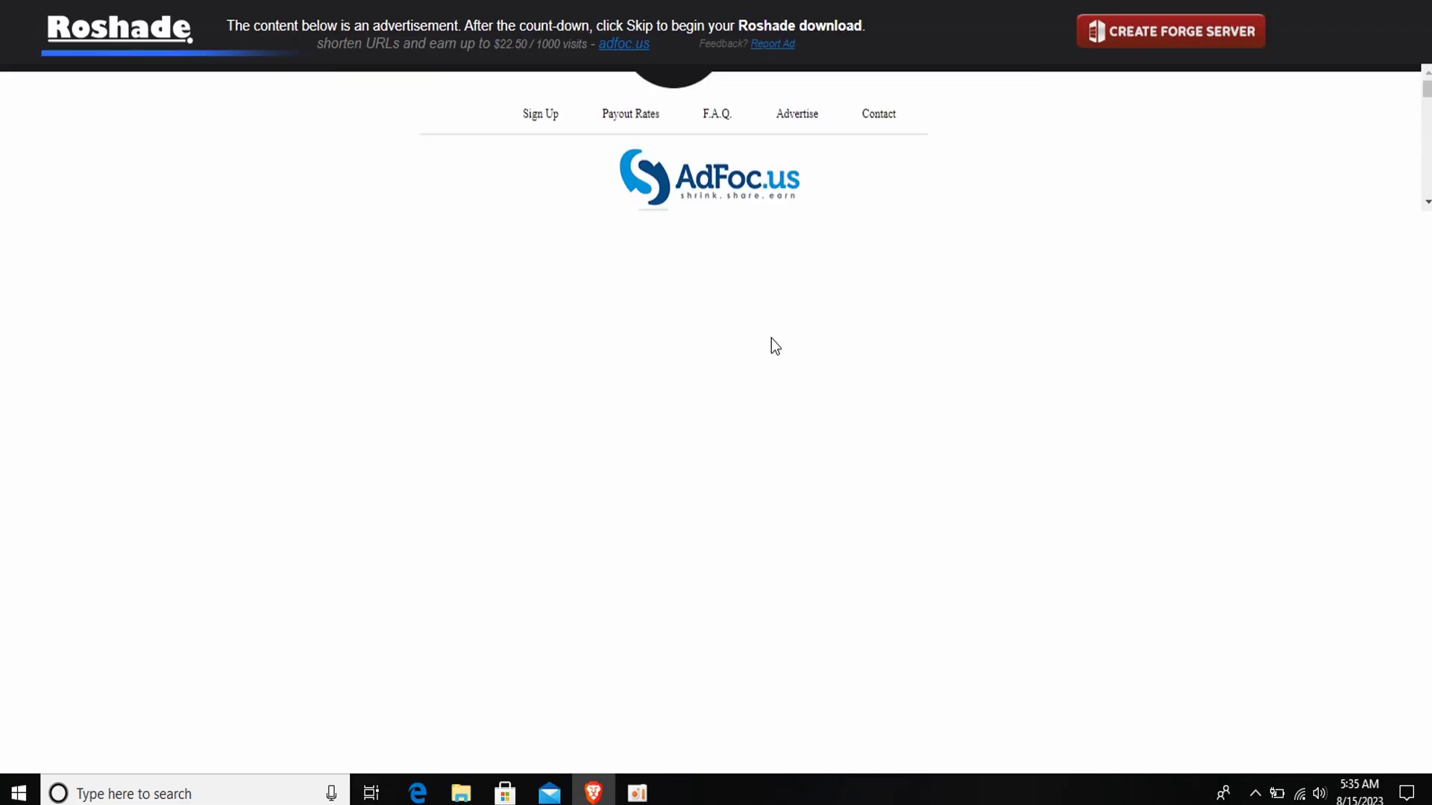
Scroll through the AdFoc.us advertisement page while its countdown runs
scroll(742, 190, "down", 1)
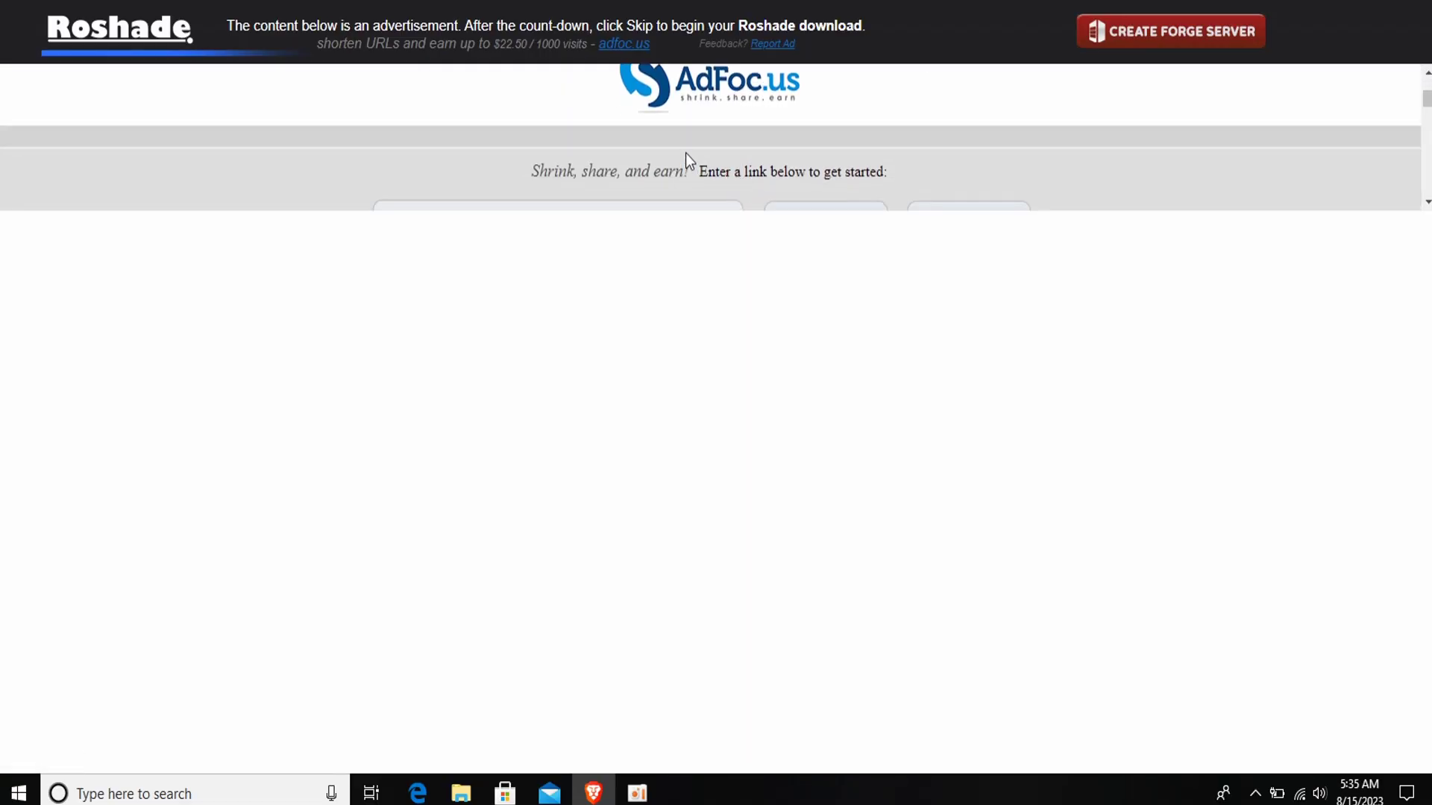
scroll(686, 154, "down", 3)
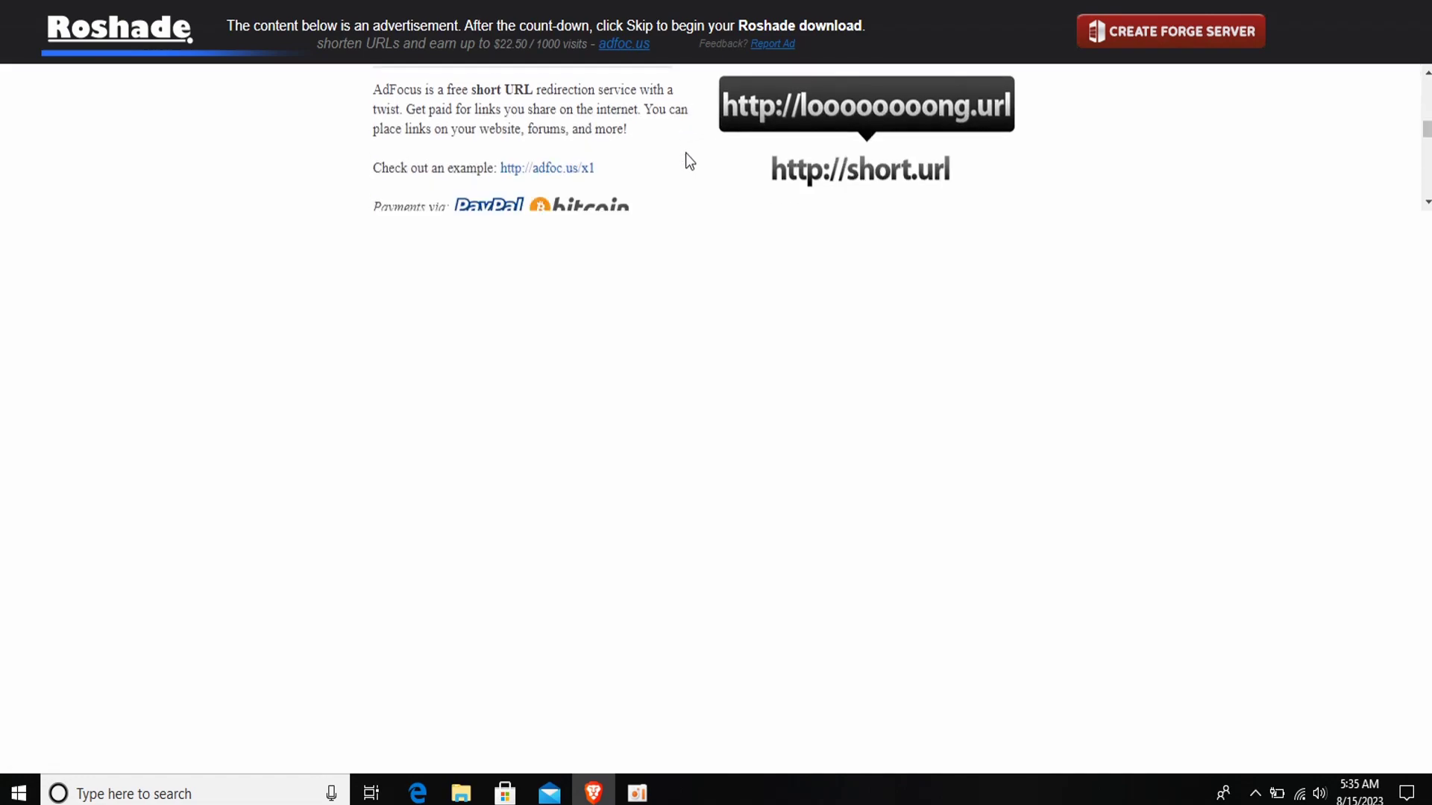
scroll(686, 154, "down", 5)
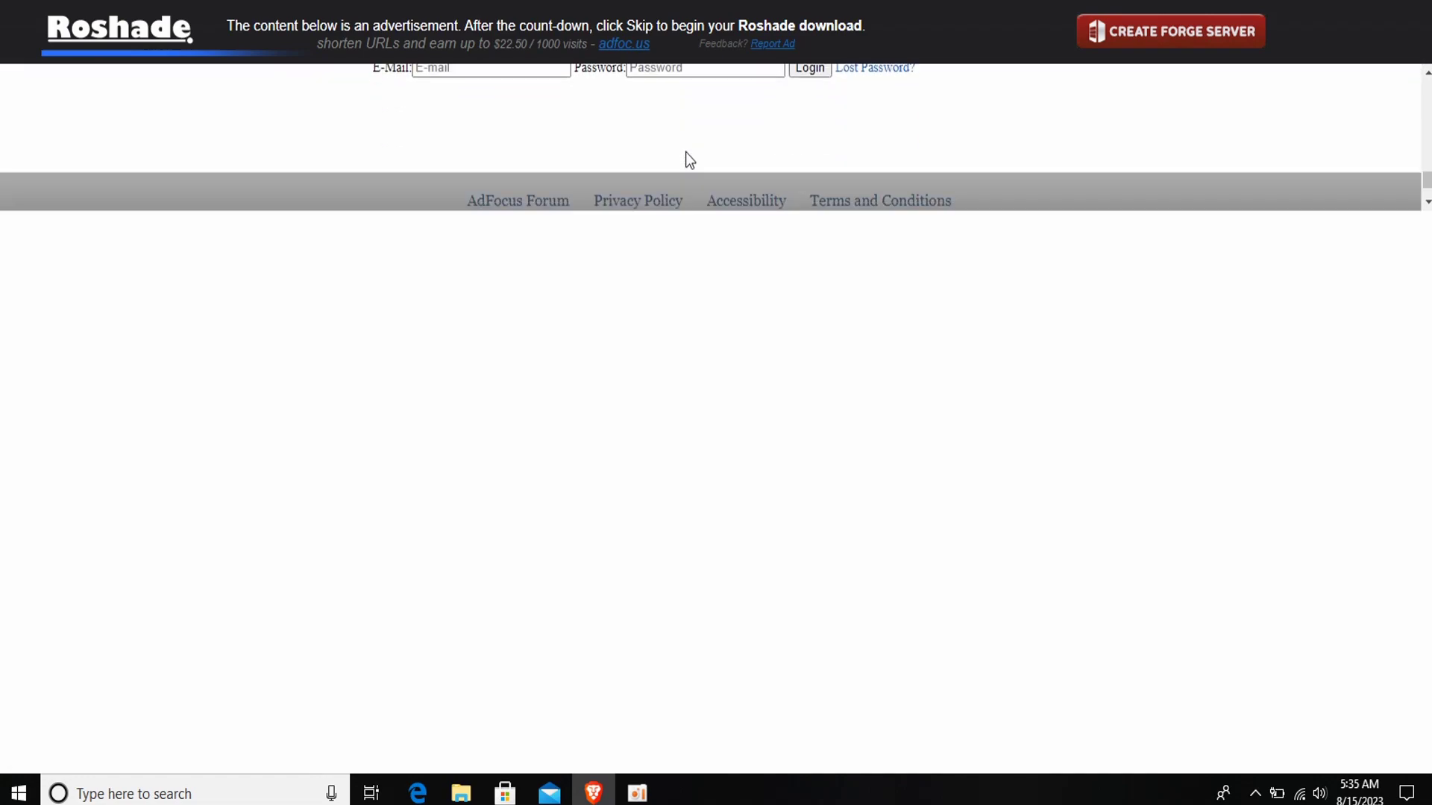
scroll(686, 153, "up", 9)
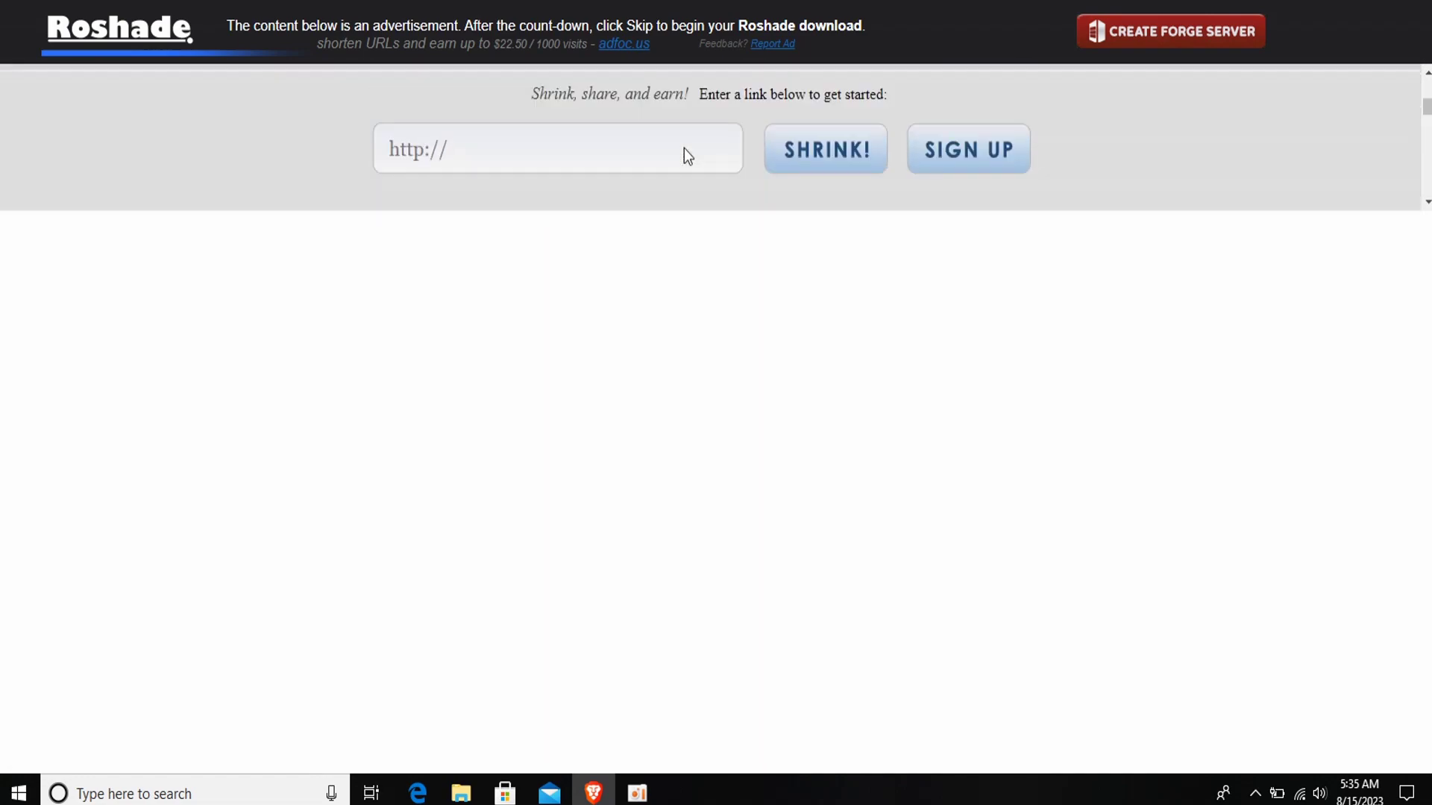
scroll(682, 150, "up", 1)
scroll(681, 151, "down", 1)
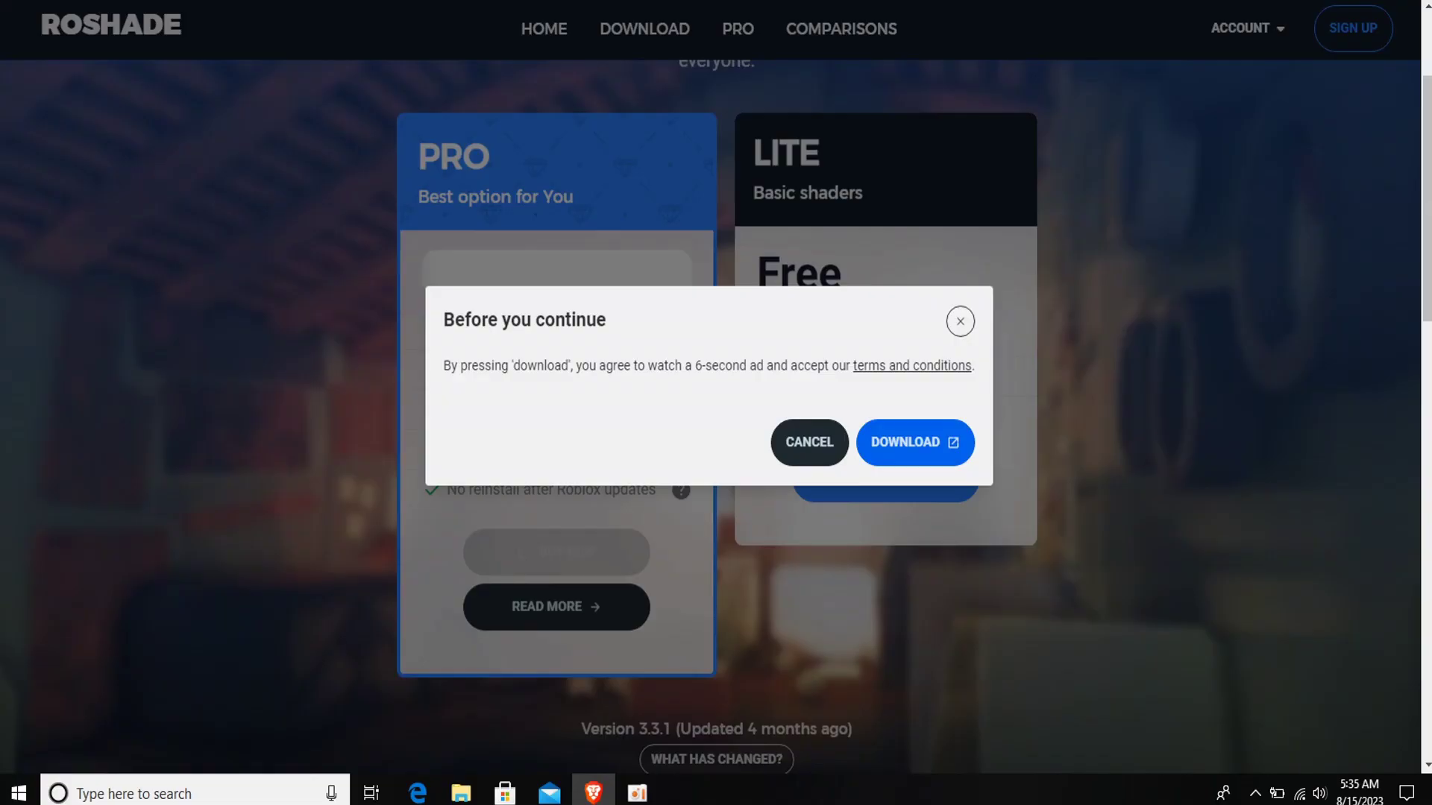
left_click(912, 438)
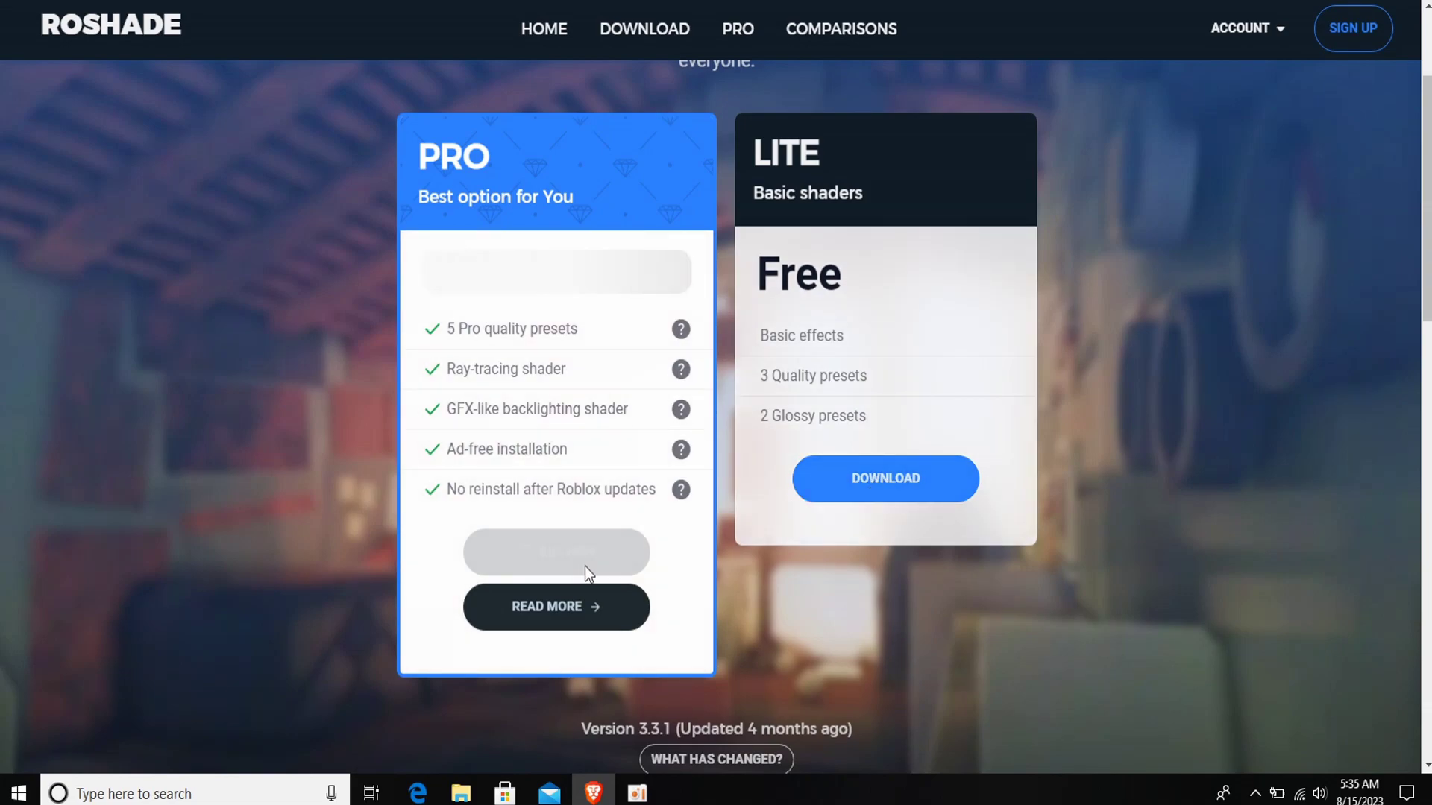
left_click(851, 481)
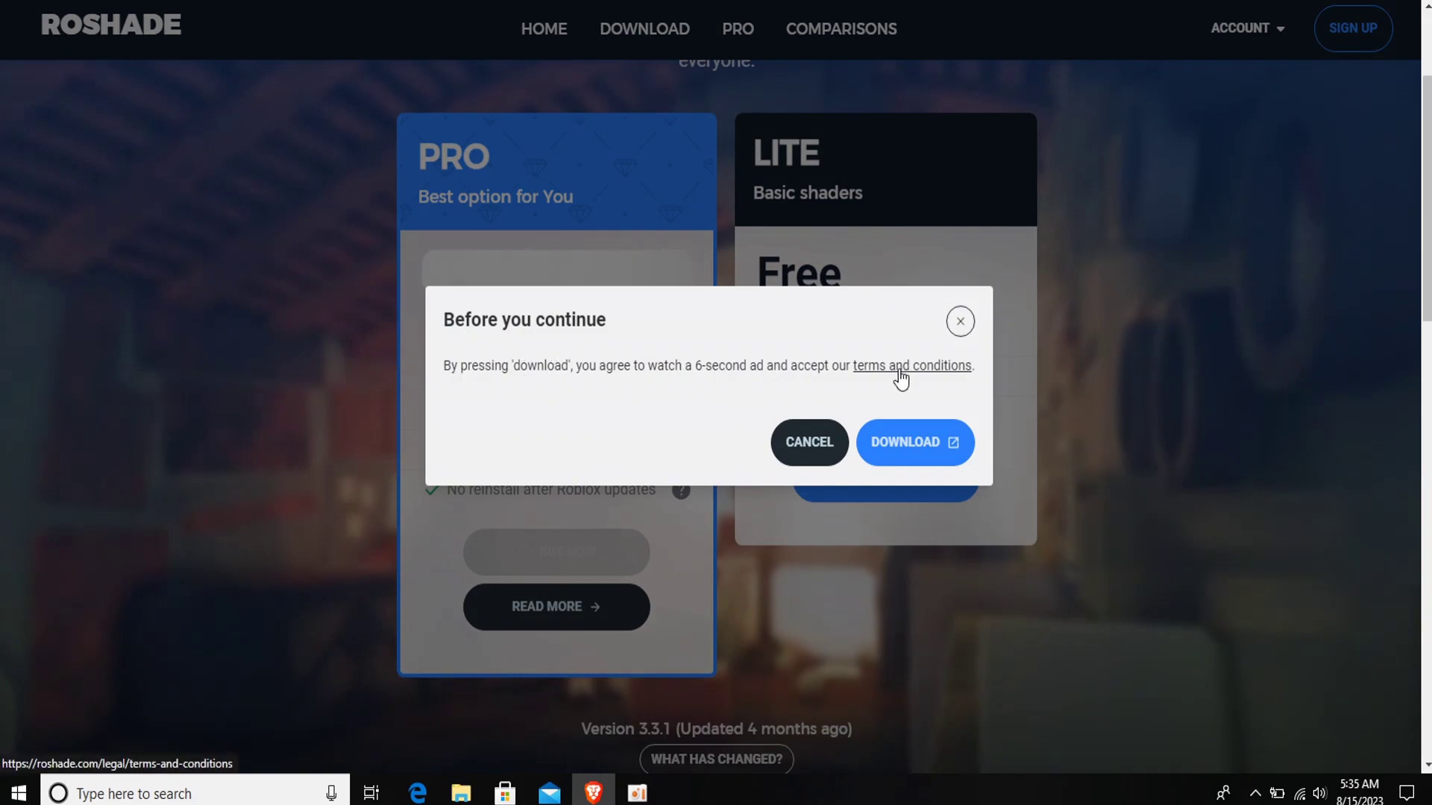
left_click(958, 445)
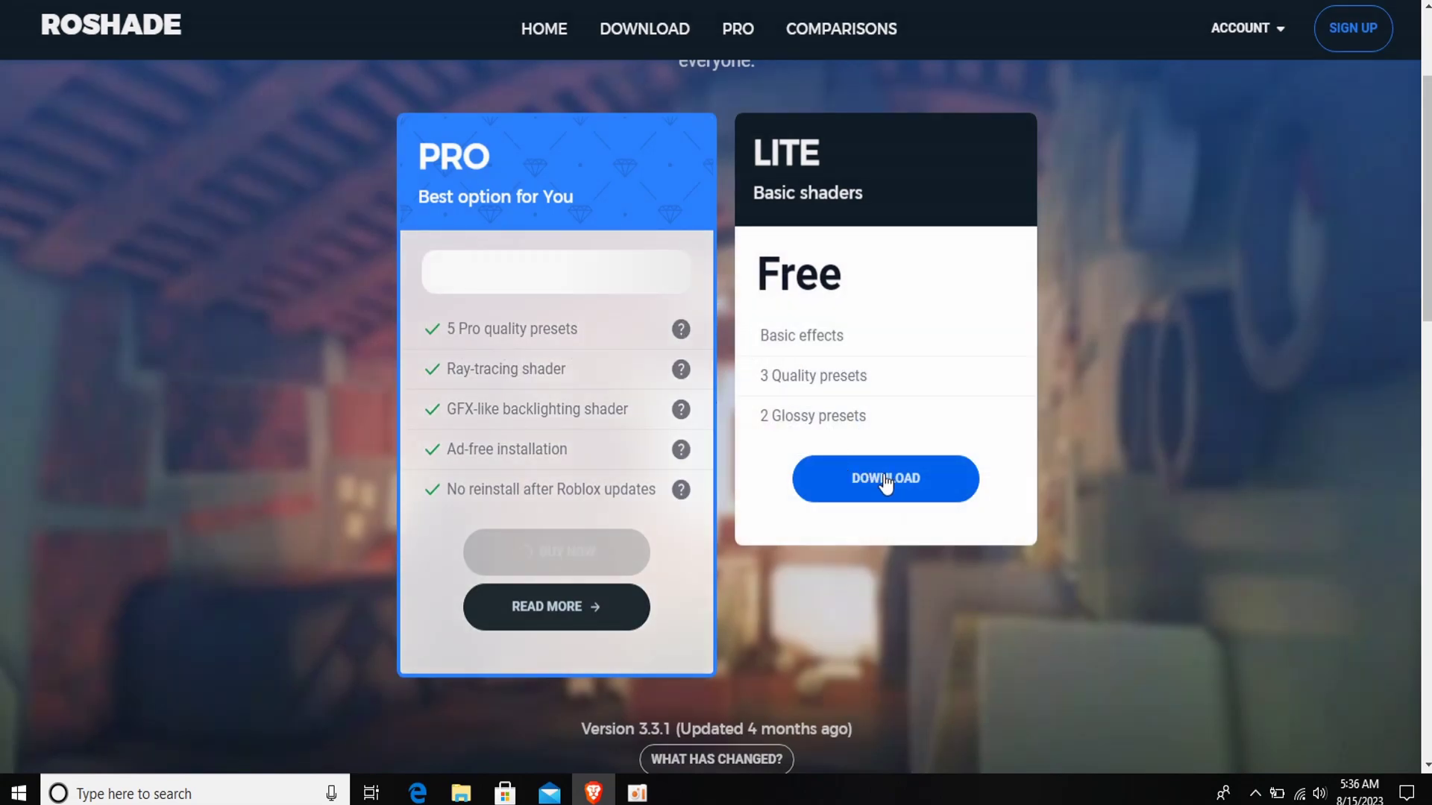
scroll(828, 605, "down", 1)
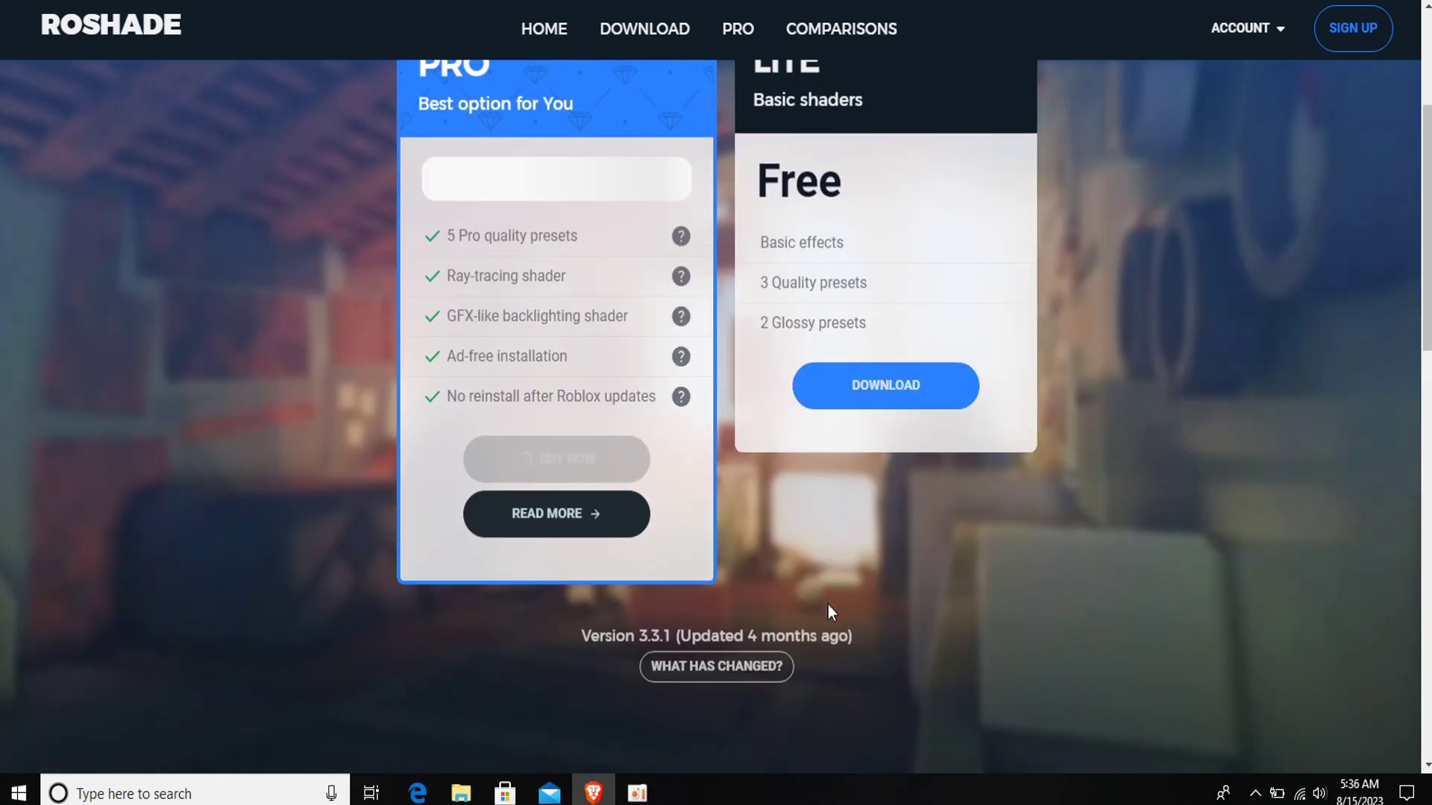
scroll(828, 606, "down", 1)
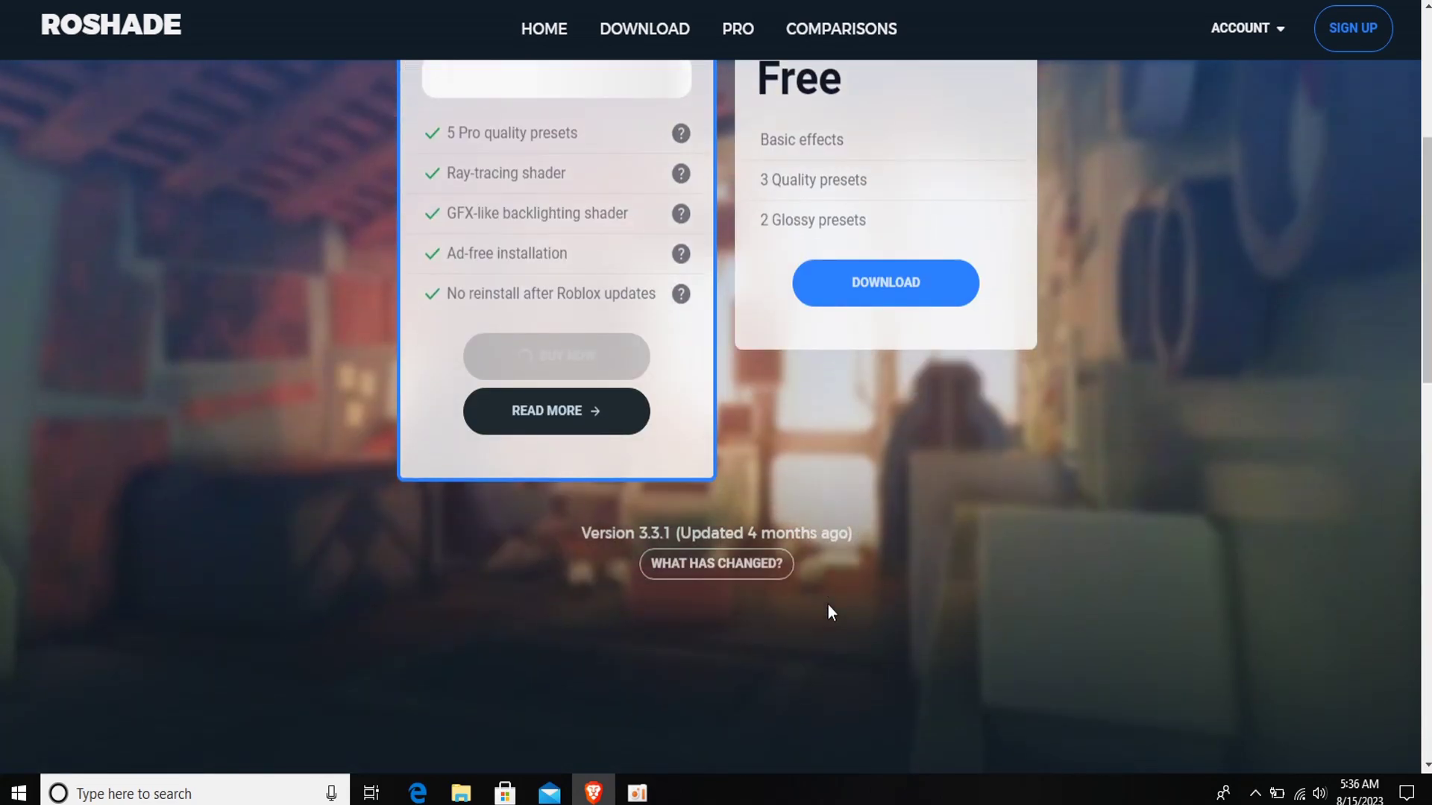
scroll(827, 606, "down", 2)
scroll(828, 611, "down", 6)
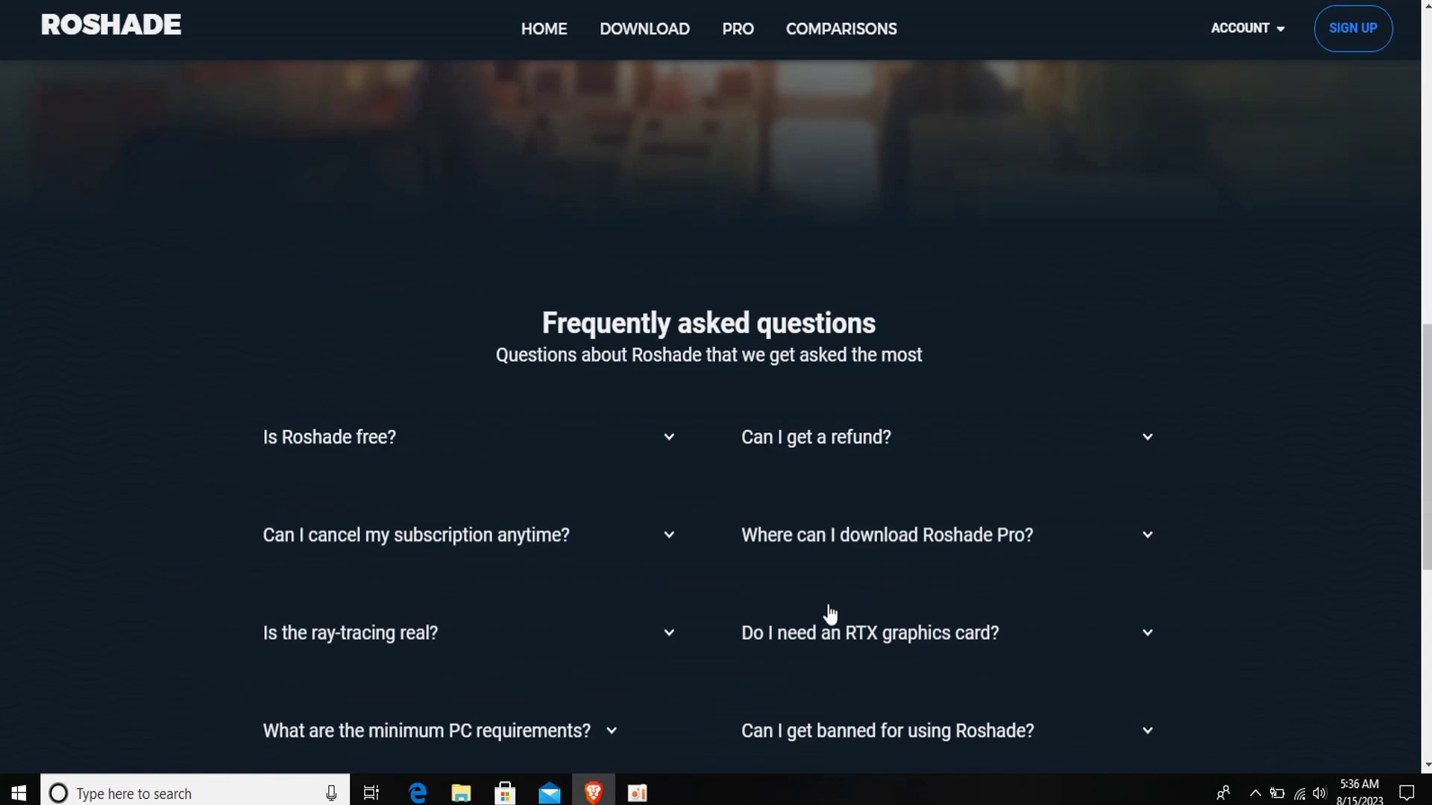
scroll(828, 608, "down", 2)
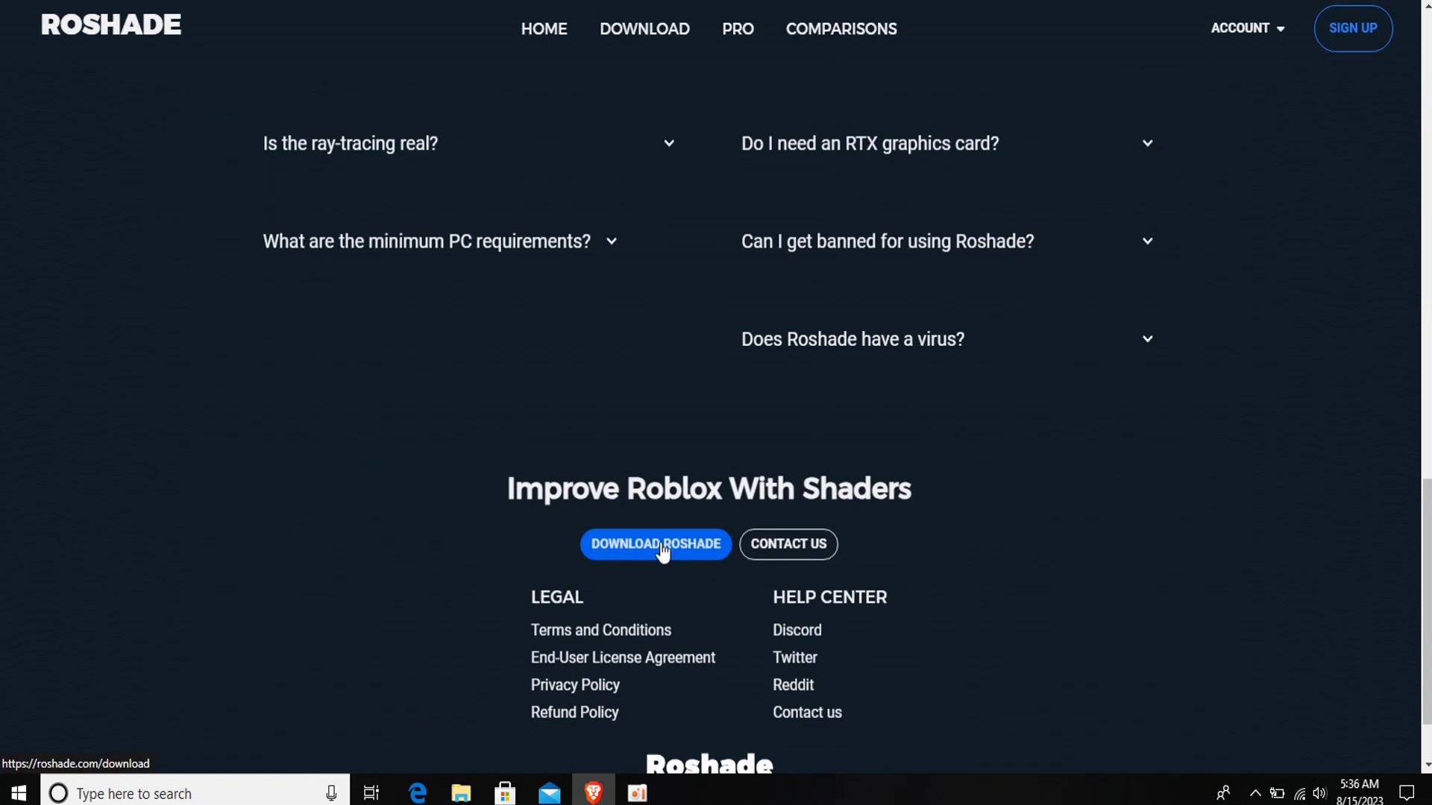
scroll(662, 552, "down", 1)
scroll(661, 551, "up", 1)
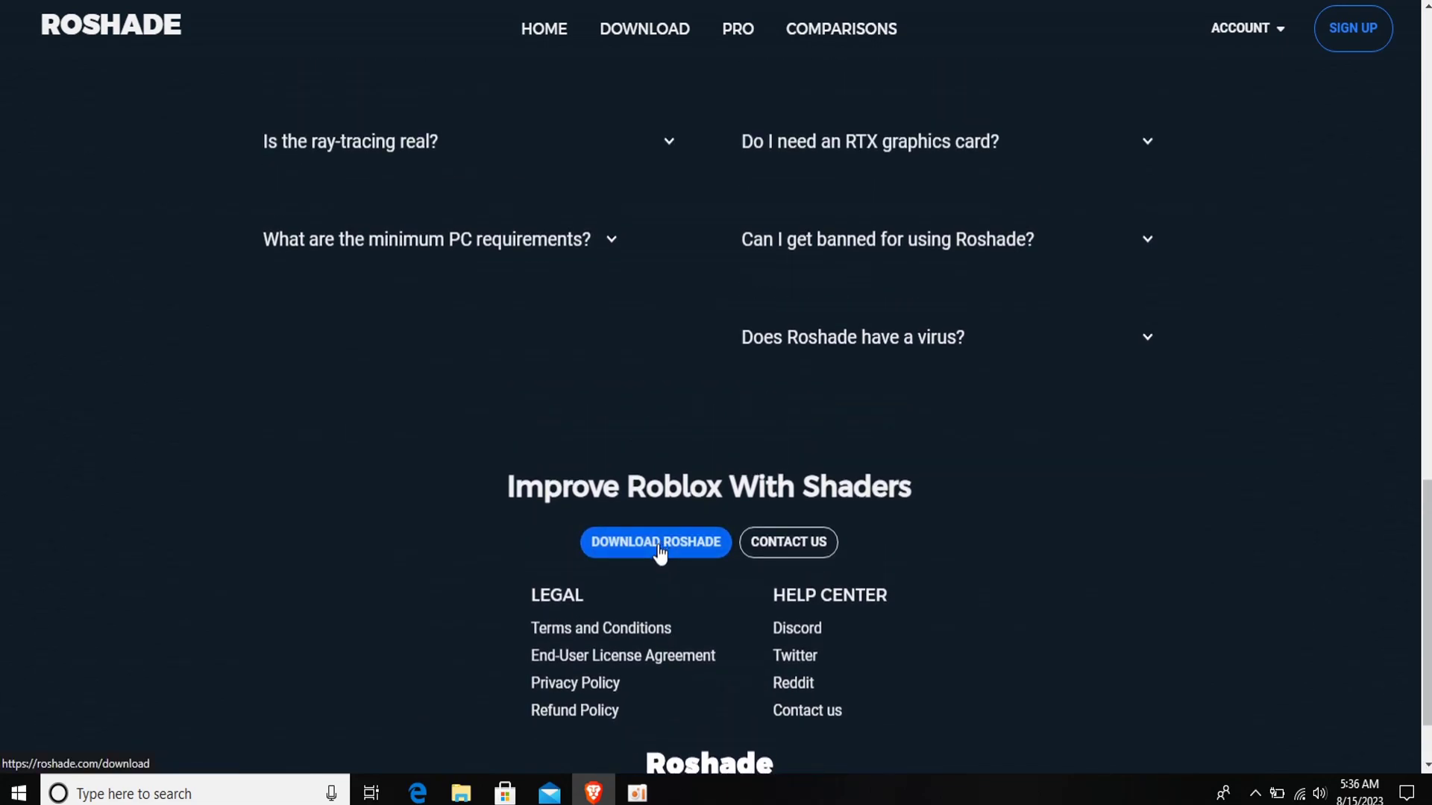
scroll(933, 472, "up", 15)
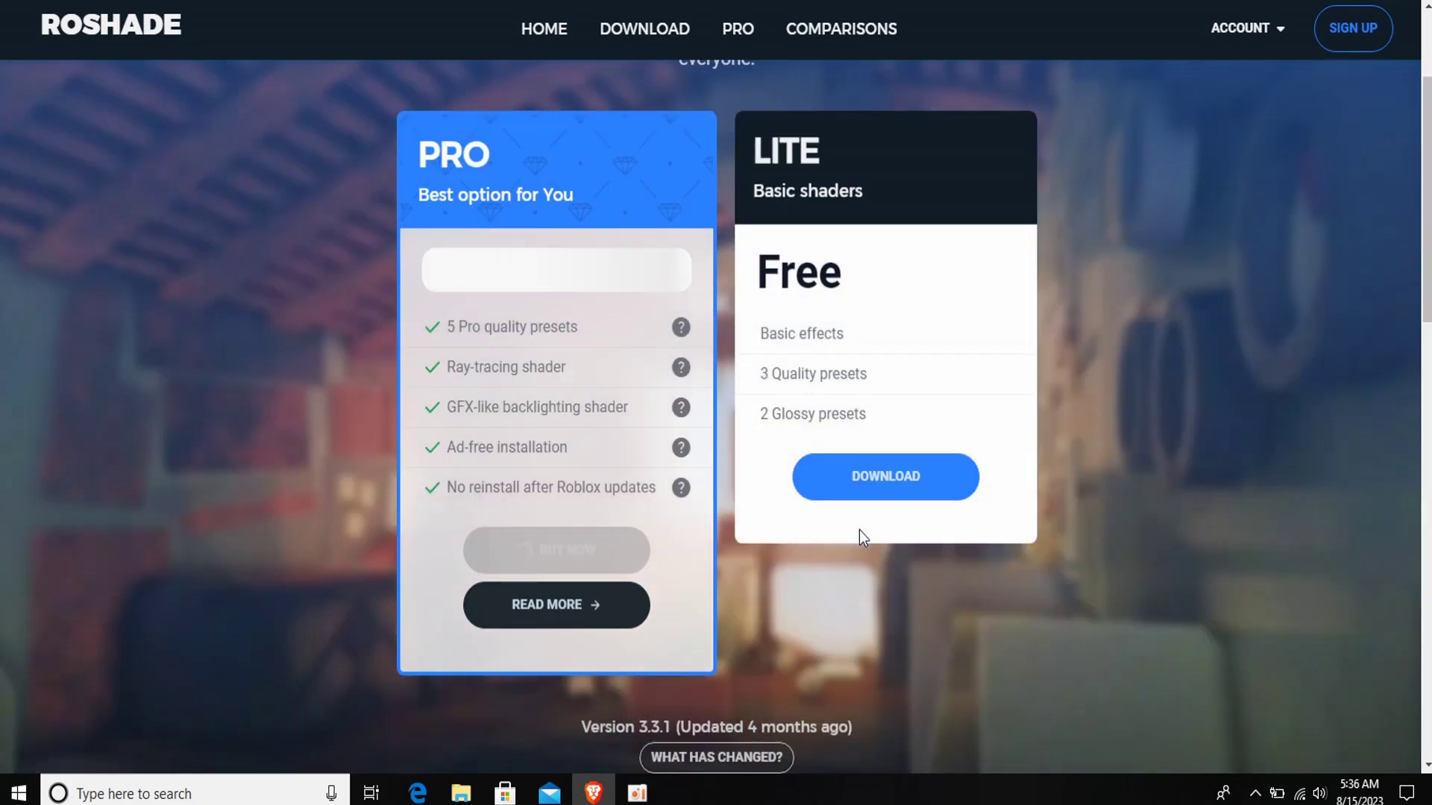
Request the LITE download and read through the linked Roshade terms and conditions
left_click(874, 481)
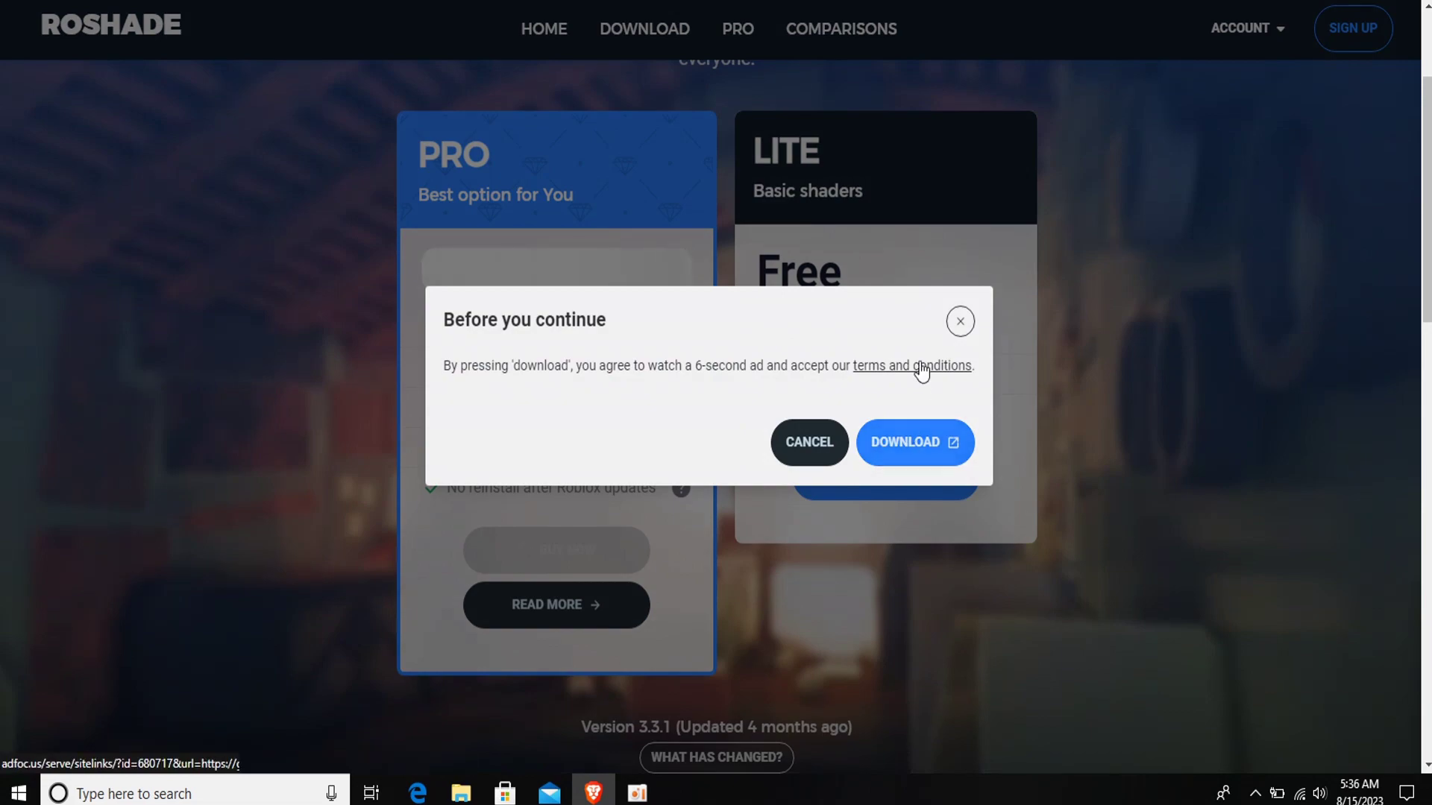
left_click(870, 373)
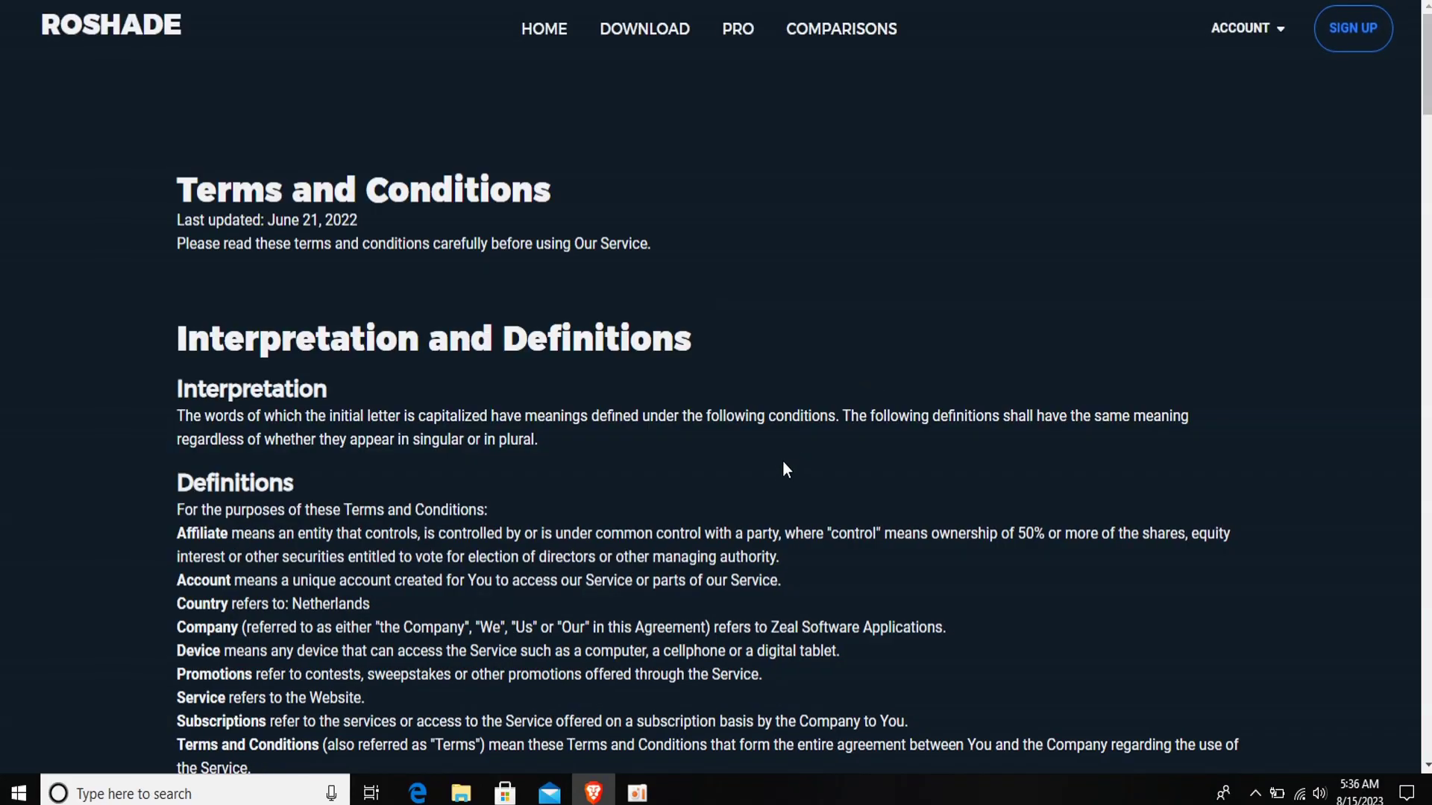
scroll(779, 461, "down", 20)
scroll(807, 352, "down", 20)
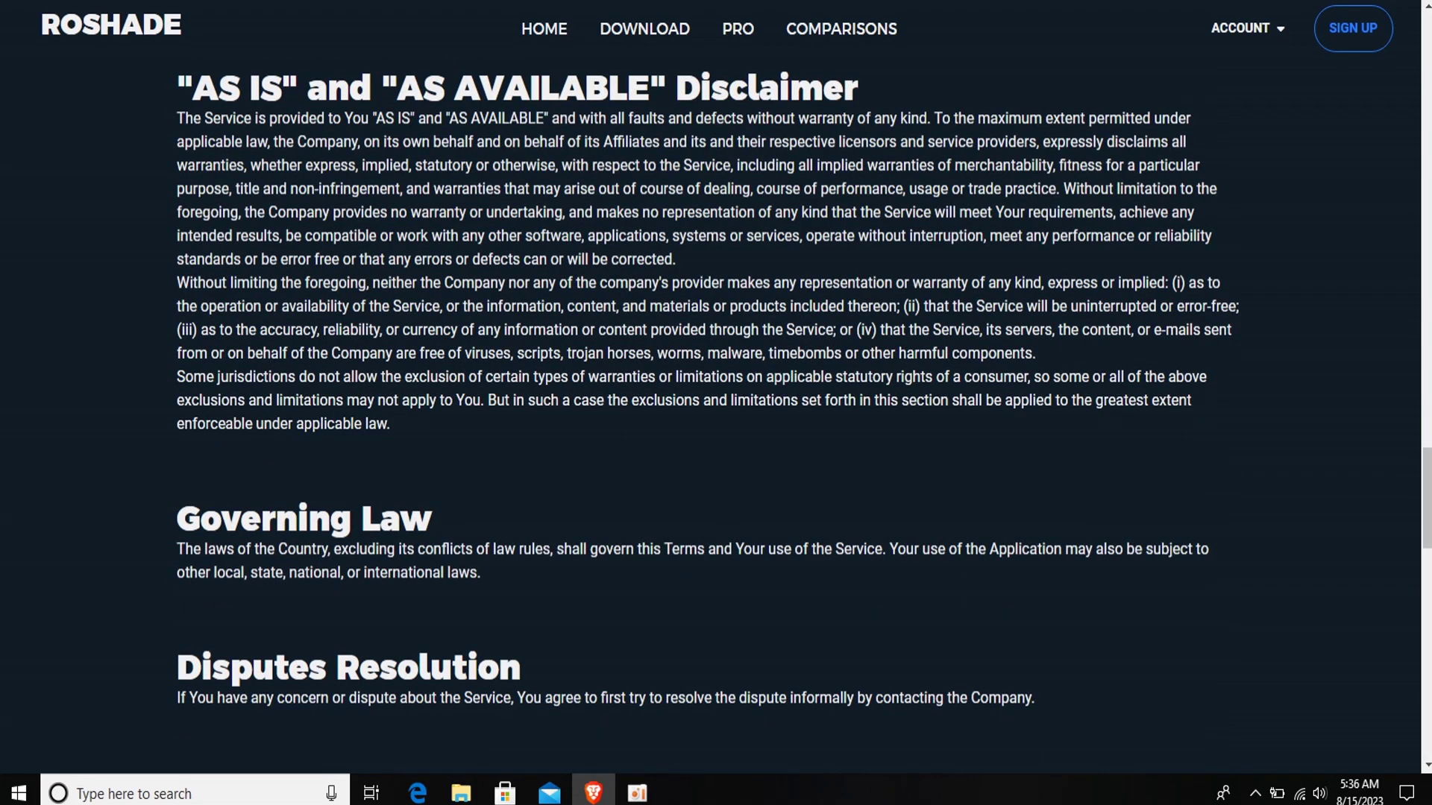
key("ctrl+w")
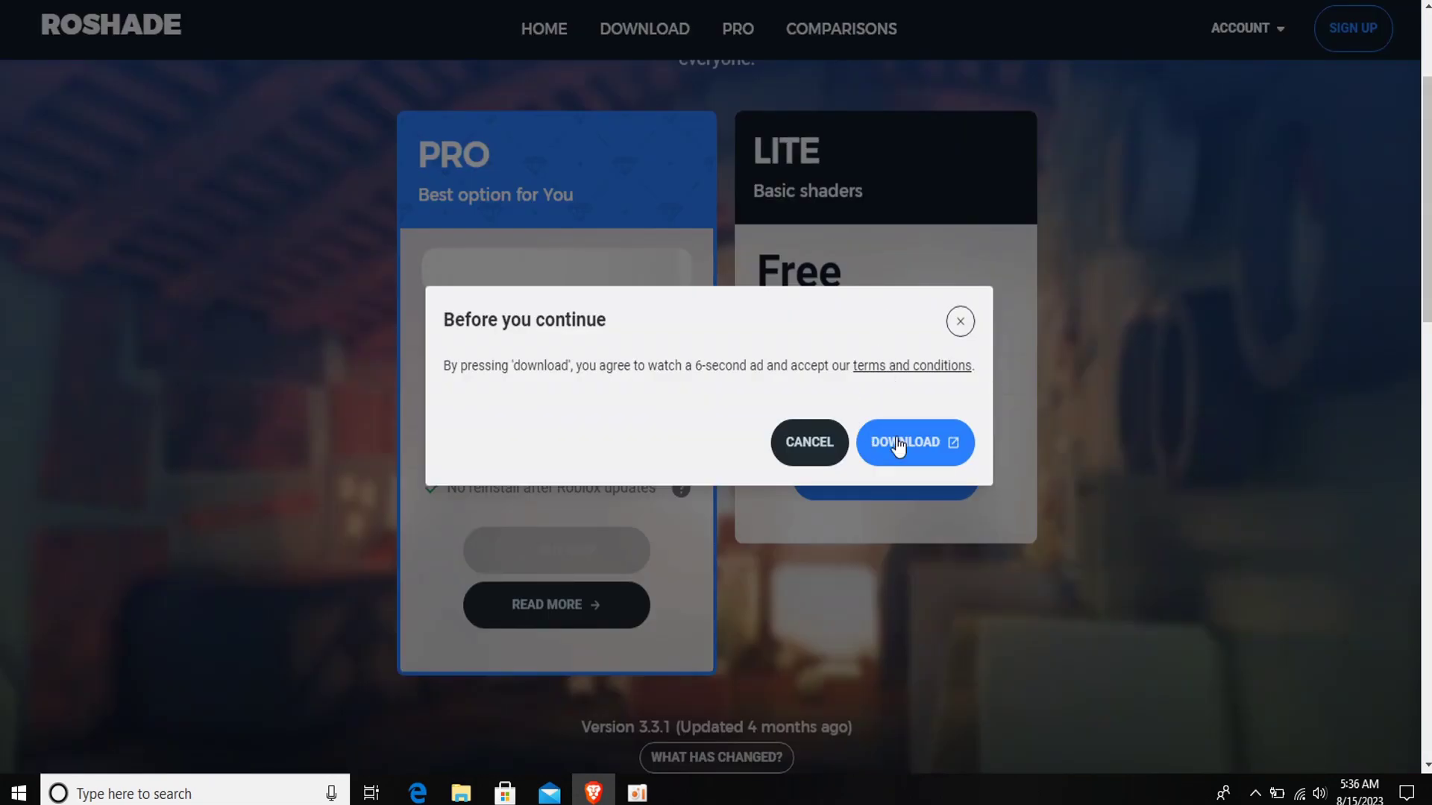
Close the ad notice, retry the LITE download and accept, then close the notice again
left_click(960, 321)
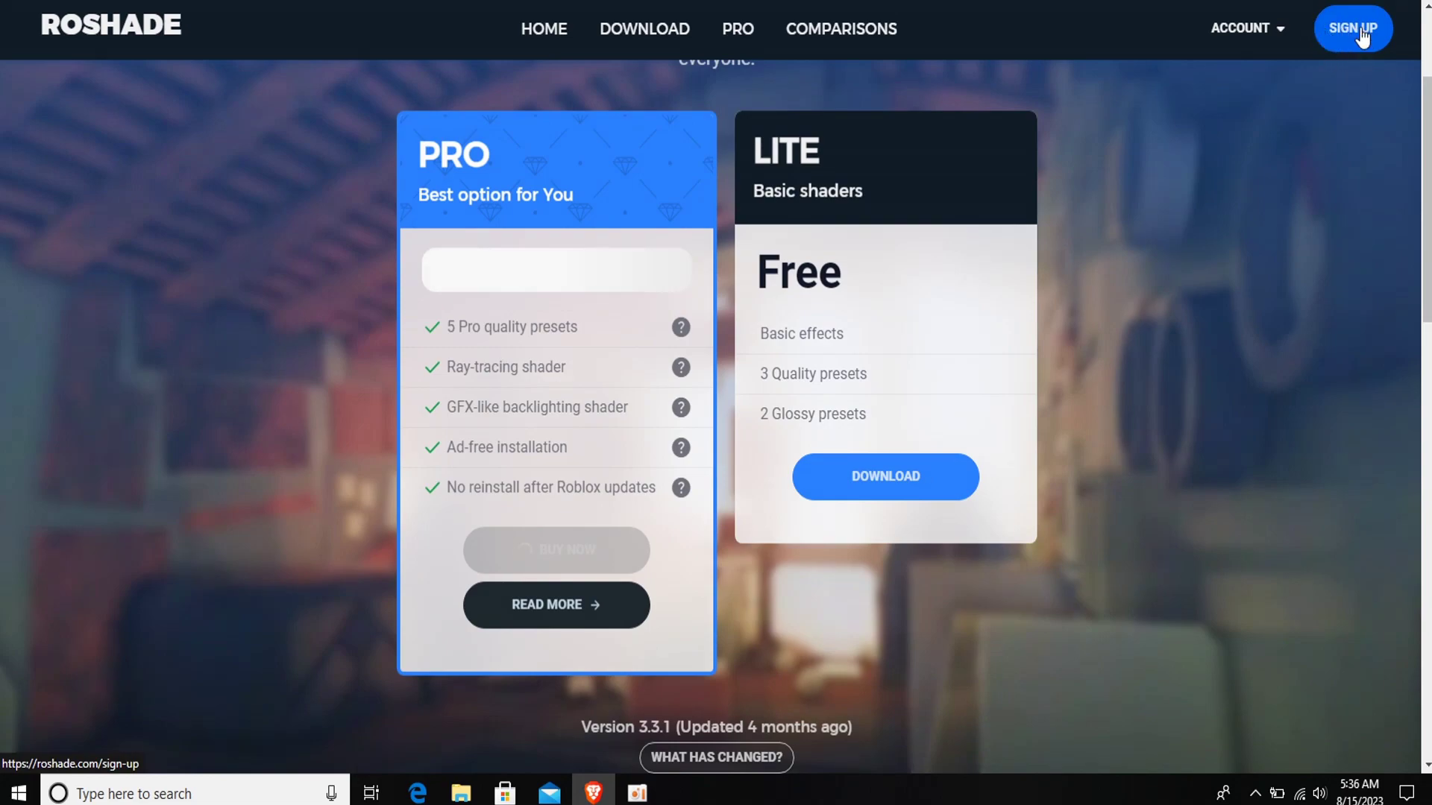
left_click(873, 469)
left_click(911, 443)
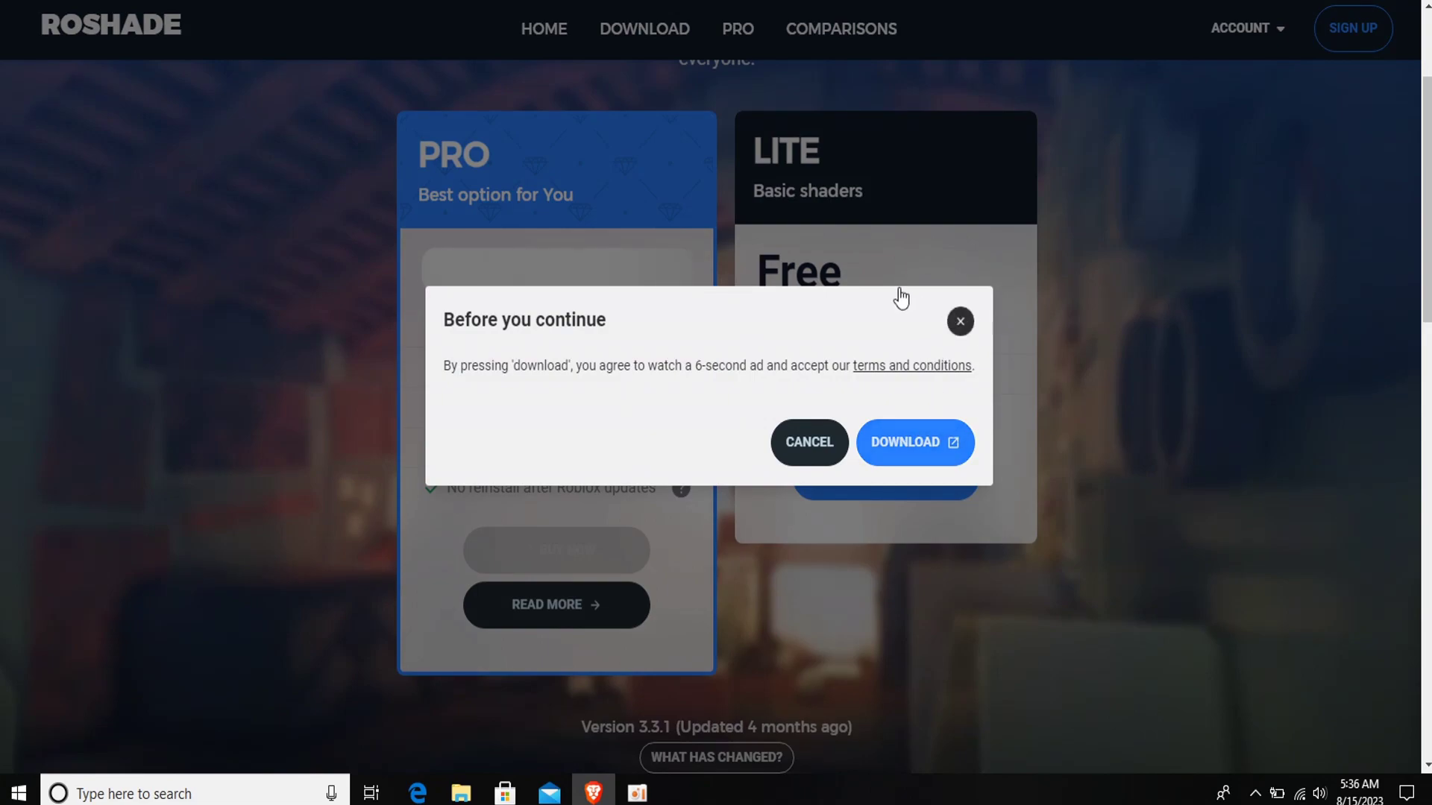
left_click(1008, 273)
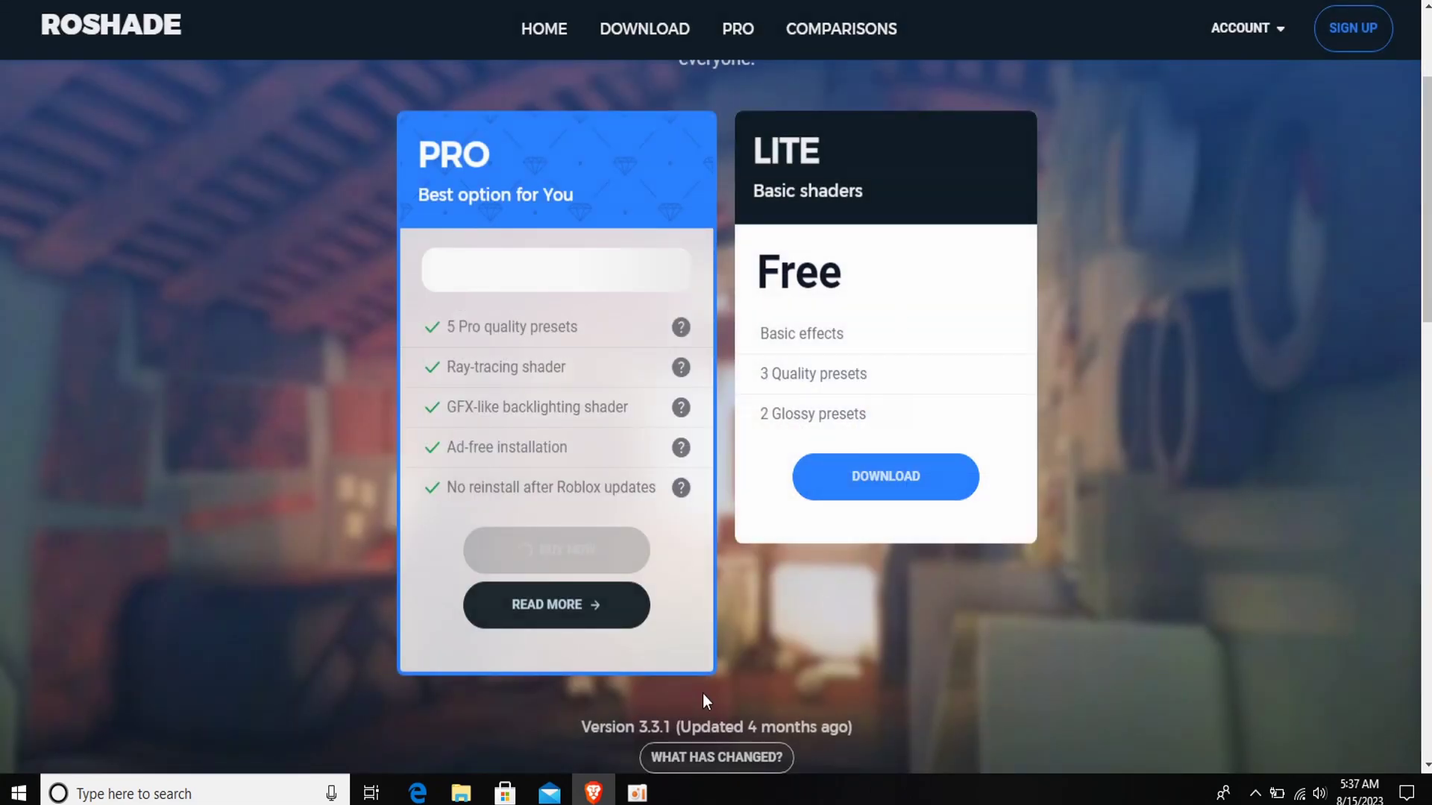